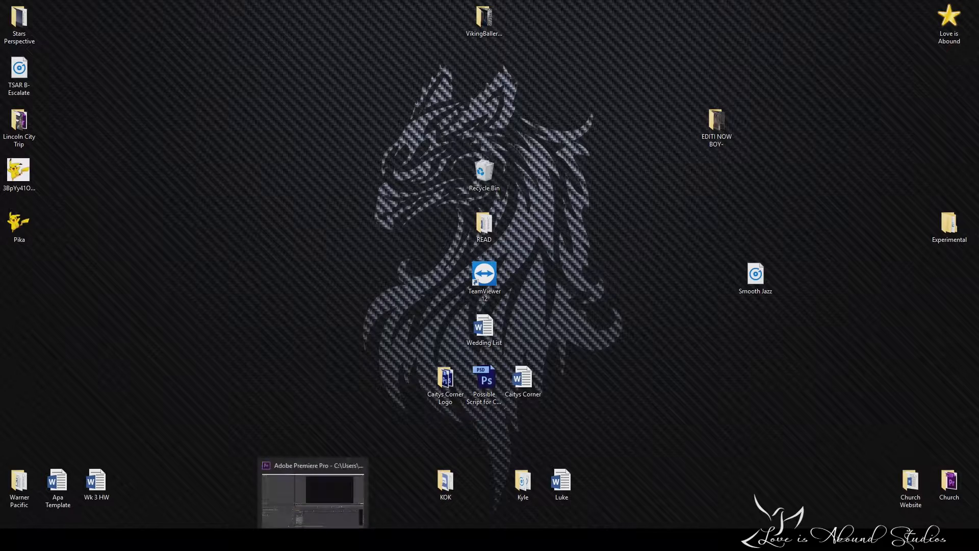
Switch to Adobe Premiere Pro and place the Pika image from the desktop at the start of the Video 1 track.
{"action": "left_click", "coordinate": [313, 540]}
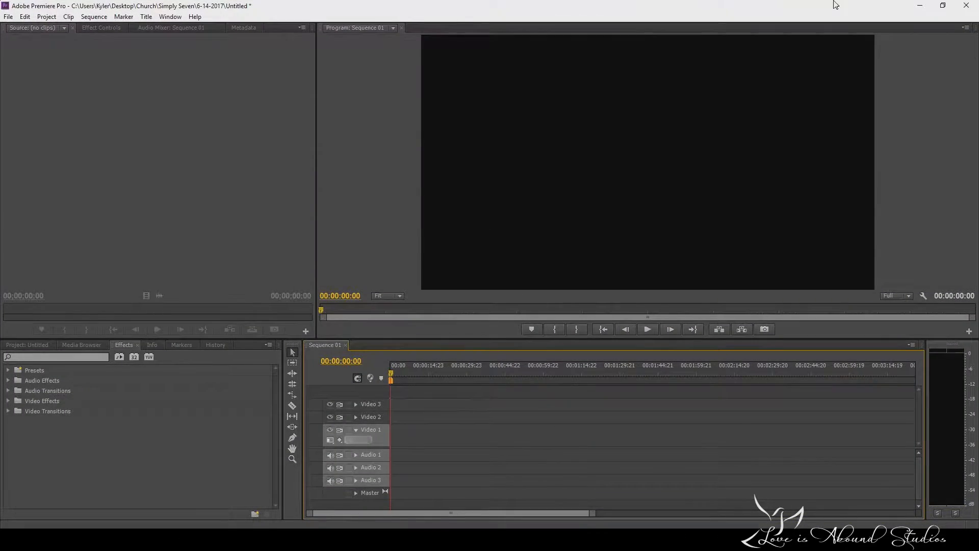
{"action": "left_click", "coordinate": [943, 6]}
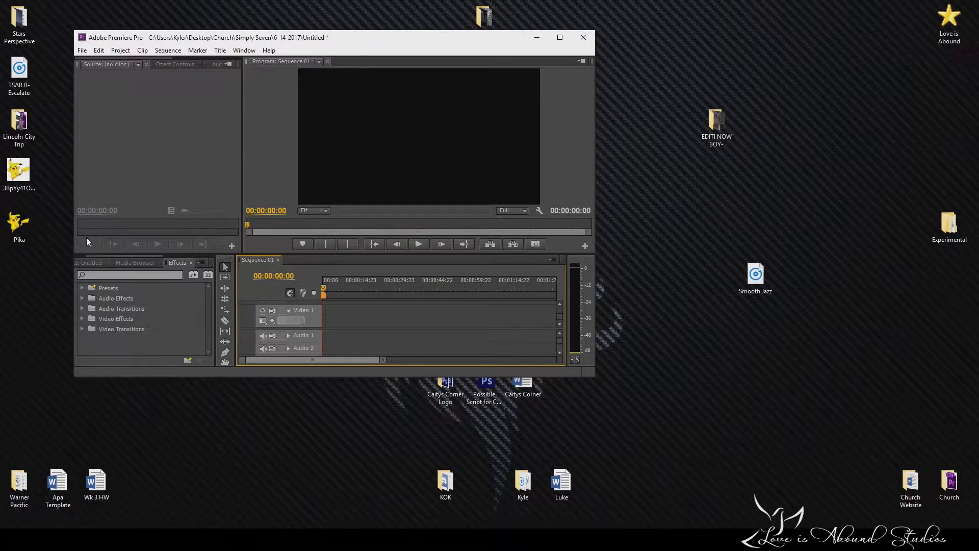
{"action": "left_click_drag", "start_coordinate": [20, 228], "coordinate": [330, 319]}
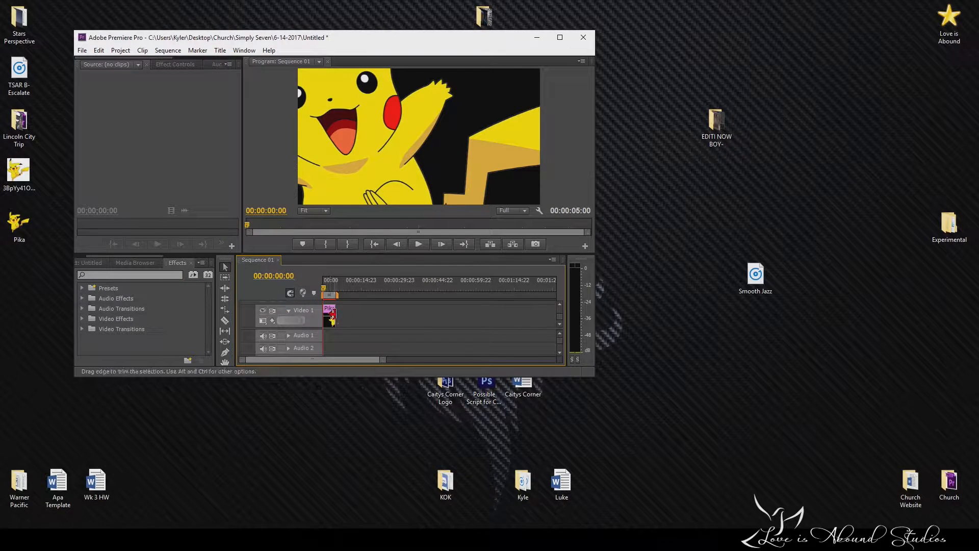
{"action": "left_click", "coordinate": [559, 37]}
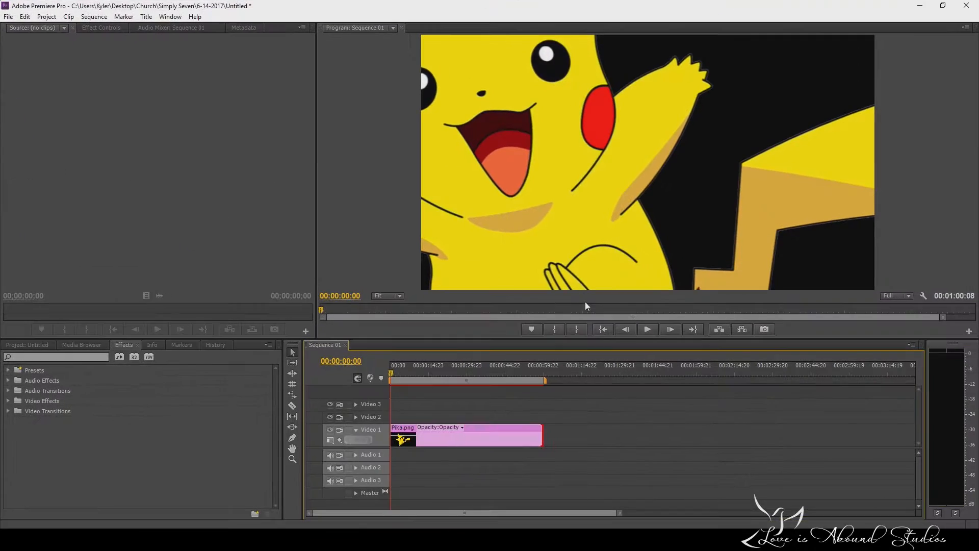
{"action": "left_click", "coordinate": [8, 16]}
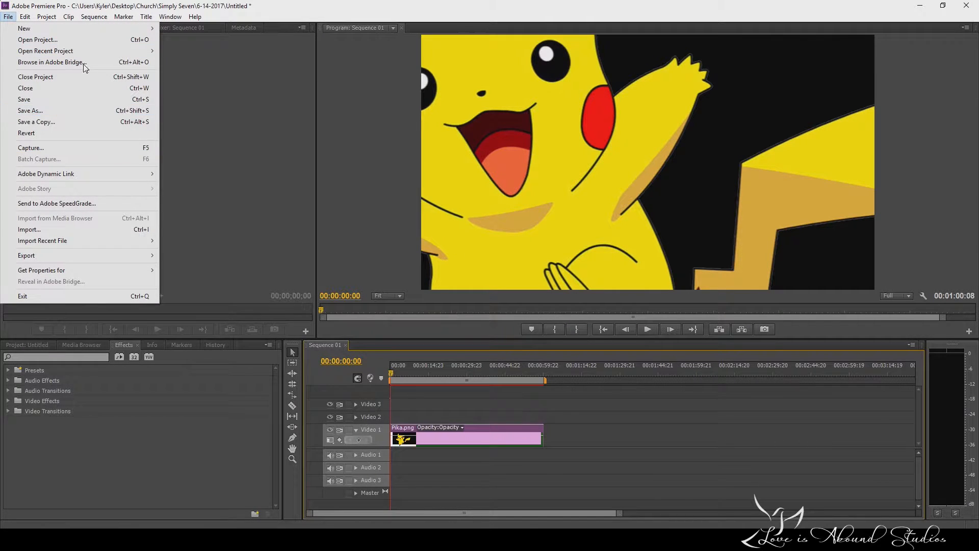
{"action": "mouse_move", "coordinate": [136, 50]}
{"action": "left_click", "coordinate": [296, 167]}
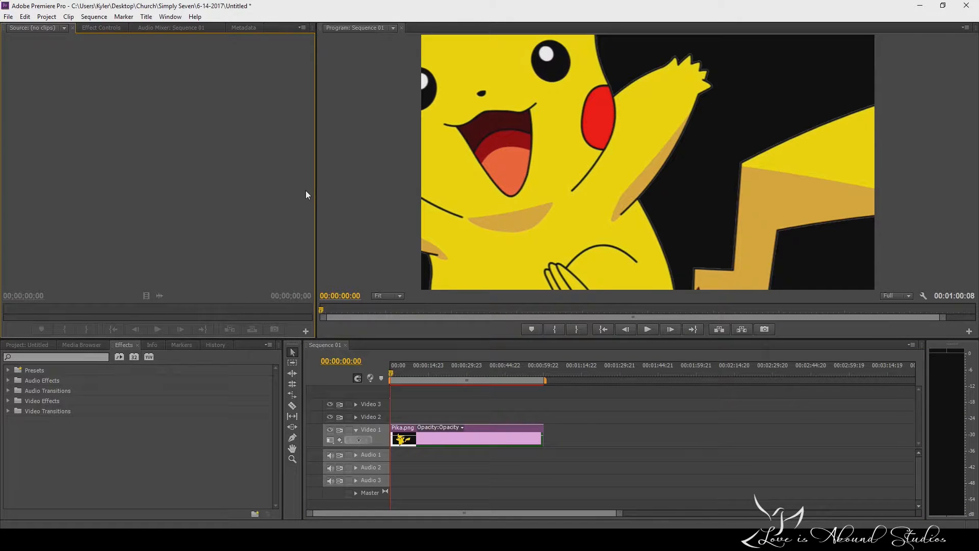
Show the effect controls of the Pika.png clip on Video 1.
{"action": "left_click", "coordinate": [506, 434]}
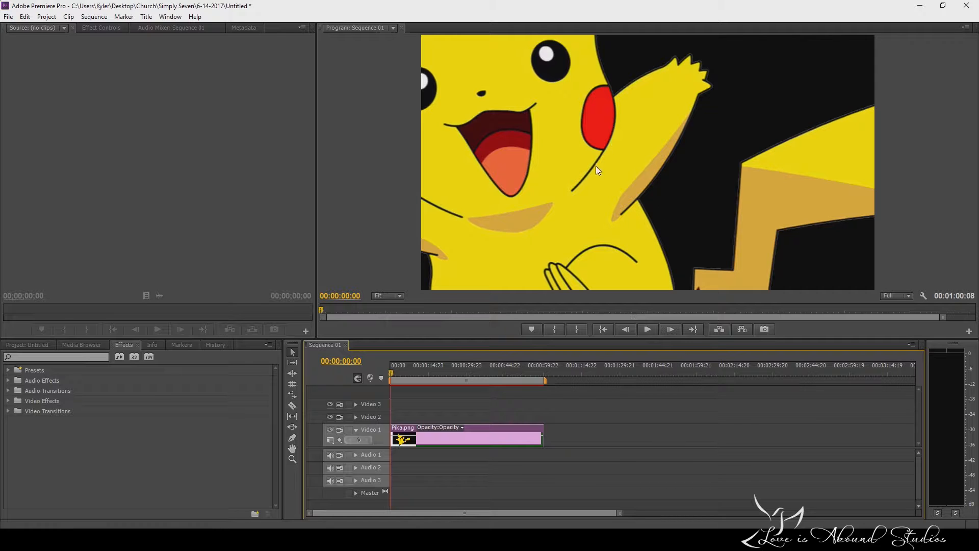
{"action": "left_click", "coordinate": [102, 28]}
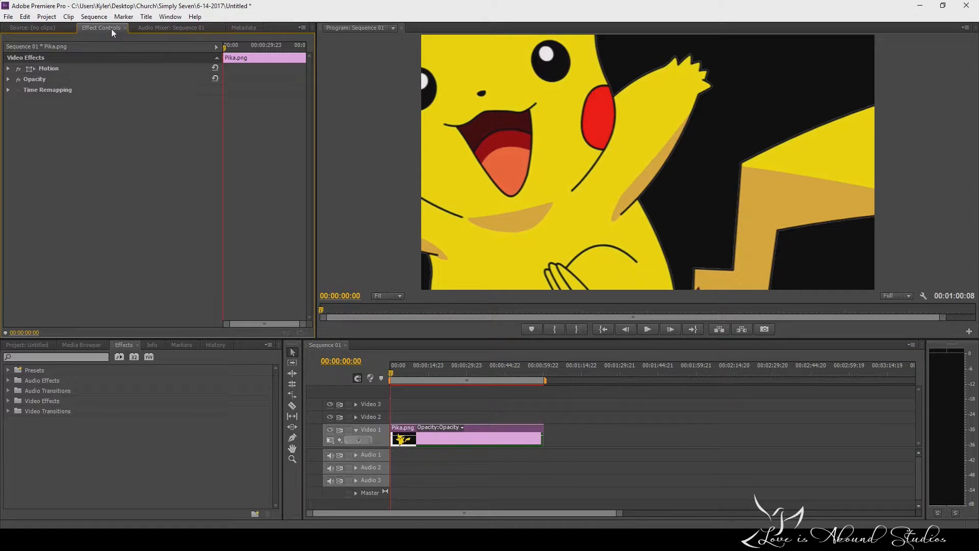
{"action": "left_click", "coordinate": [653, 471]}
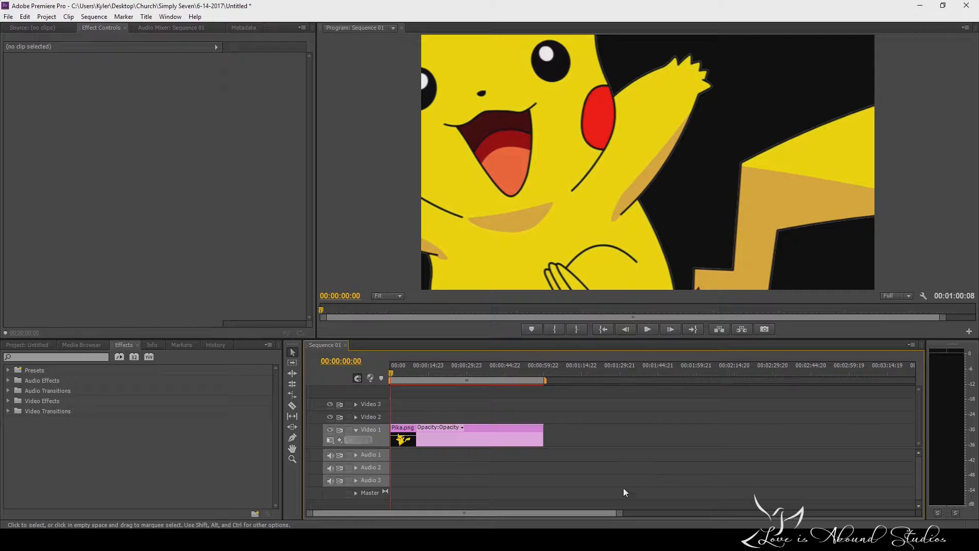
{"action": "left_click", "coordinate": [494, 433]}
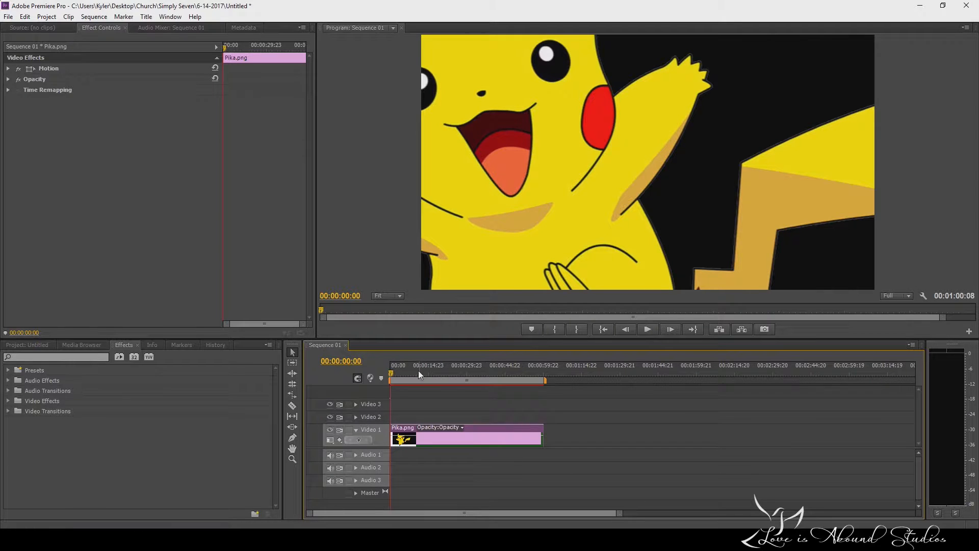
Extend the Pika.png clip on Video 1 to about 00:05:02:01 and return the playhead to the sequence start.
{"action": "left_click_drag", "start_coordinate": [539, 371], "coordinate": [544, 372]}
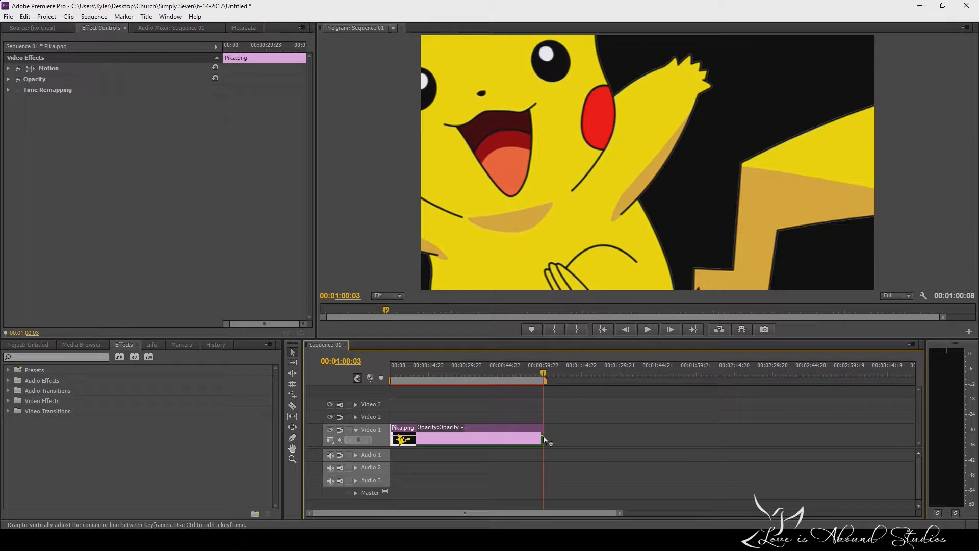
{"action": "left_click_drag", "start_coordinate": [539, 438], "coordinate": [461, 437]}
{"action": "left_click", "coordinate": [434, 374]}
{"action": "left_click_drag", "start_coordinate": [433, 372], "coordinate": [449, 372]}
{"action": "left_click_drag", "start_coordinate": [462, 431], "coordinate": [813, 431]}
{"action": "left_click_drag", "start_coordinate": [600, 515], "coordinate": [844, 513]}
{"action": "left_click_drag", "start_coordinate": [564, 371], "coordinate": [647, 377]}
{"action": "left_click_drag", "start_coordinate": [529, 437], "coordinate": [645, 439]}
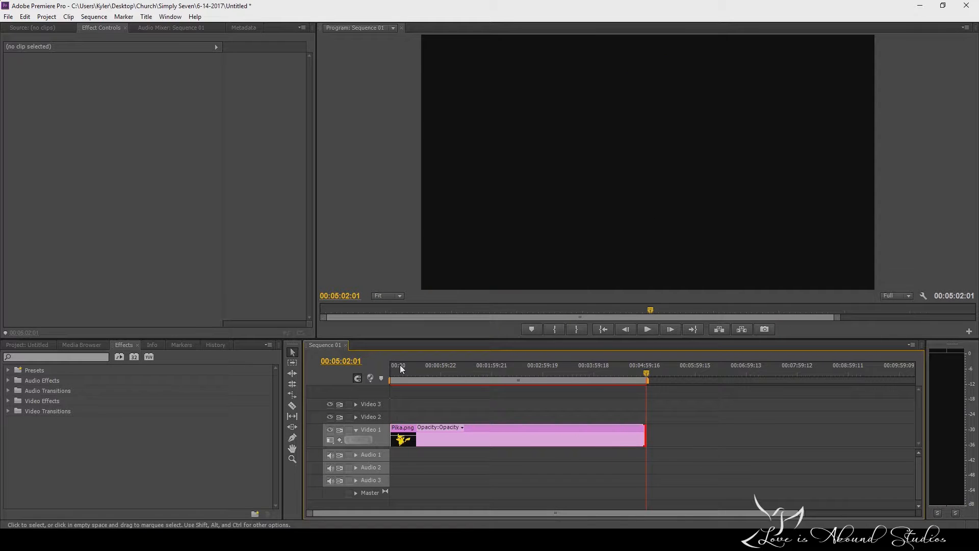
{"action": "left_click_drag", "start_coordinate": [399, 366], "coordinate": [350, 391]}
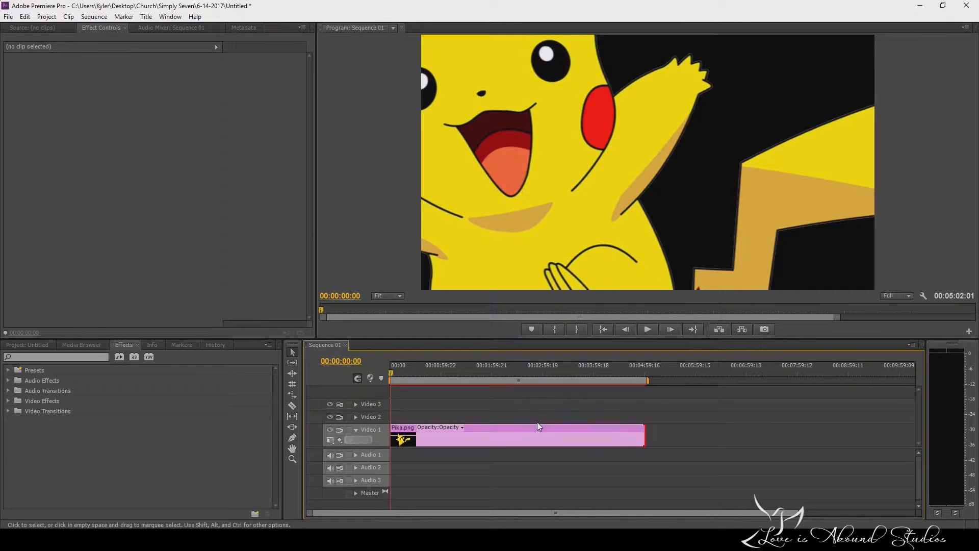
Expand the Motion settings of the Pika.png clip and reduce its scale to 33.
{"action": "left_click", "coordinate": [561, 432]}
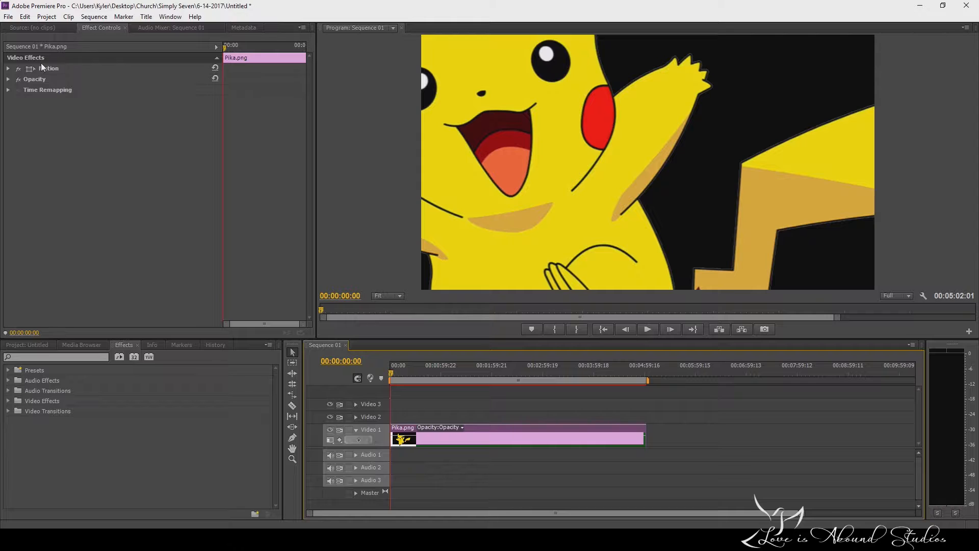
{"action": "left_click", "coordinate": [9, 68]}
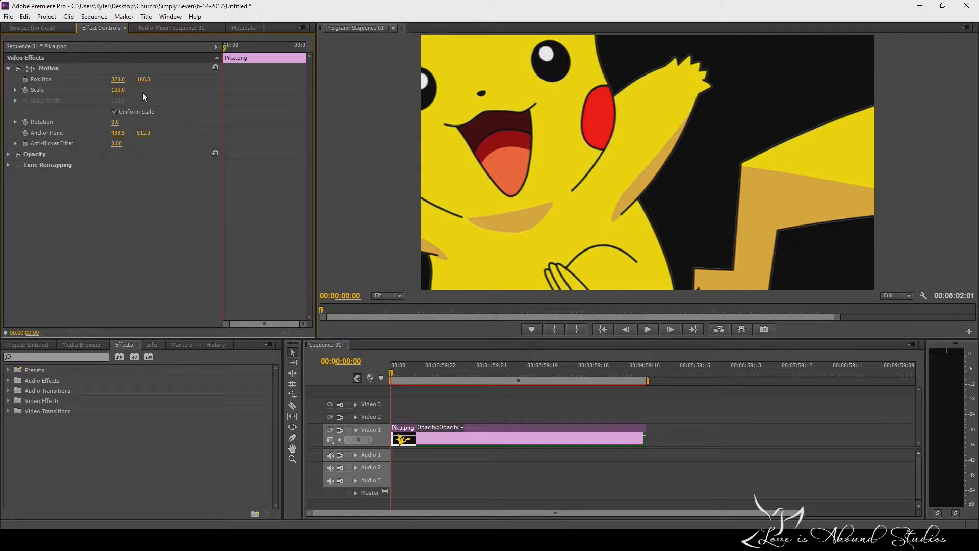
{"action": "left_click", "coordinate": [118, 90]}
{"action": "type", "text": "78"}
{"action": "key", "text": "Return"}
{"action": "mouse_move", "coordinate": [116, 90]}
{"action": "left_mouse_down"}
{"action": "mouse_move", "coordinate": [92, 90]}
{"action": "mouse_move", "coordinate": [128, 84]}
{"action": "left_mouse_up"}
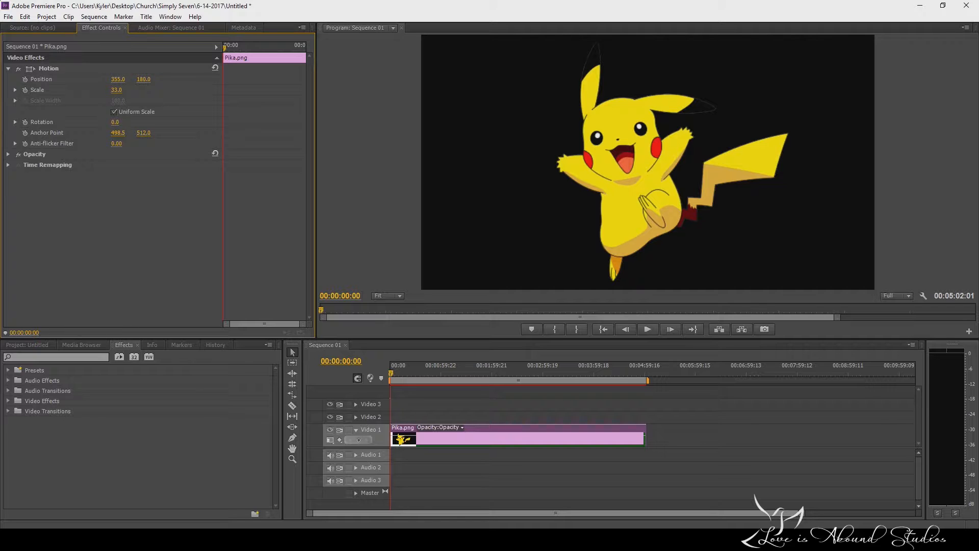
Position the Pika.png clip at 378 horizontally and 179 vertically, trying a vertical move down to 546 first.
{"action": "mouse_move", "coordinate": [118, 79]}
{"action": "left_mouse_down"}
{"action": "mouse_move", "coordinate": [7, 79]}
{"action": "mouse_move", "coordinate": [336, 79]}
{"action": "mouse_move", "coordinate": [4, 79]}
{"action": "mouse_move", "coordinate": [137, 79]}
{"action": "left_mouse_up"}
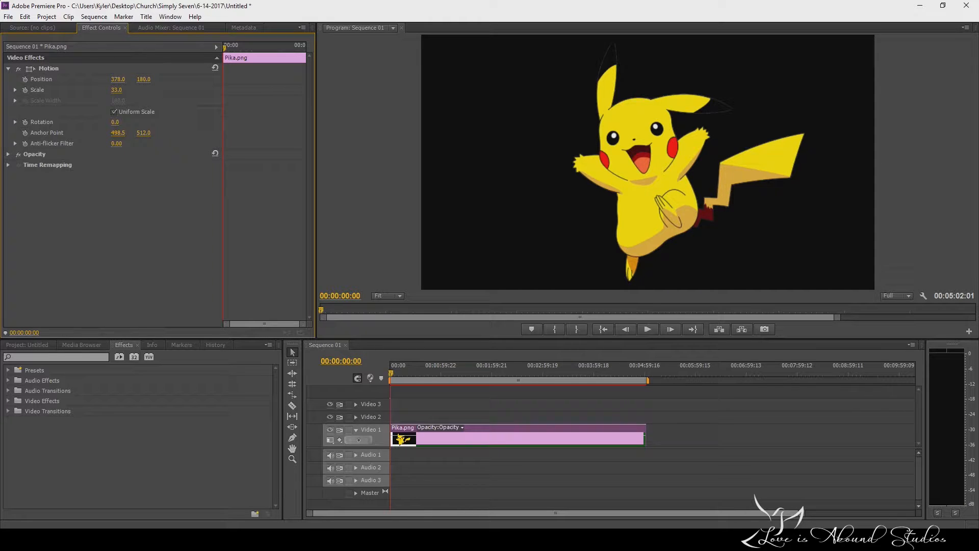
{"action": "left_click_drag", "start_coordinate": [144, 79], "coordinate": [327, 79]}
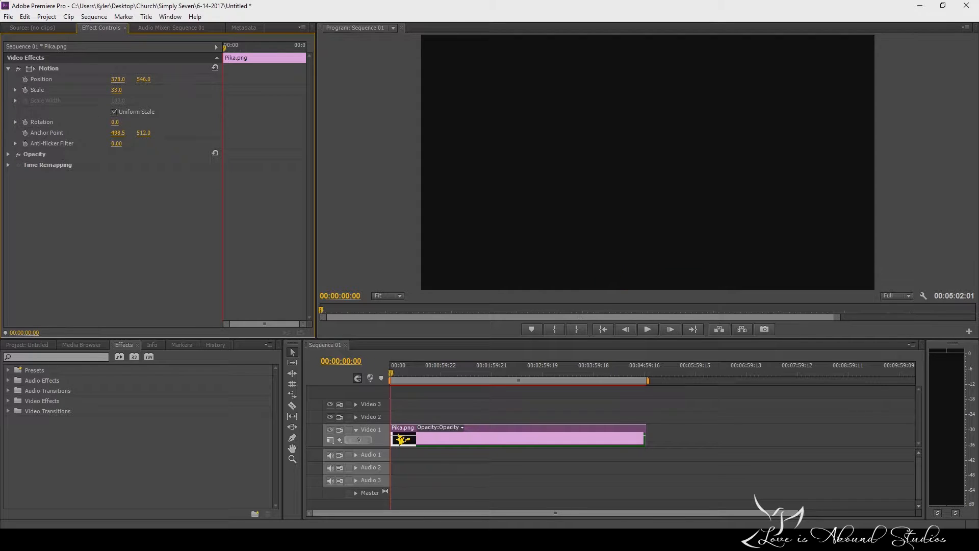
{"action": "left_click_drag", "start_coordinate": [320, 79], "coordinate": [129, 79]}
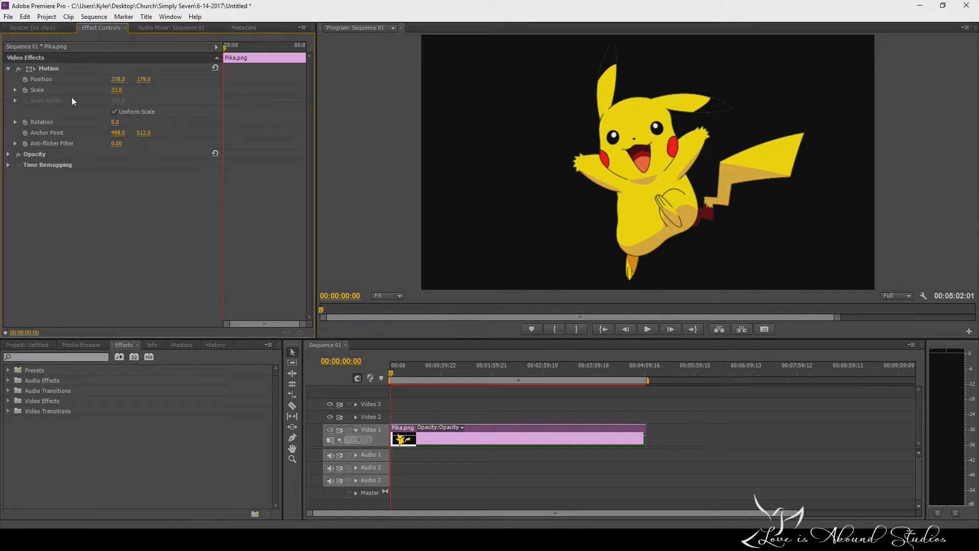
Adjust the Pika.png clip to a scale of 31 and a horizontal position of 361.
{"action": "left_click_drag", "start_coordinate": [116, 93], "coordinate": [116, 92]}
{"action": "left_click", "coordinate": [124, 89]}
{"action": "mouse_move", "coordinate": [116, 90]}
{"action": "left_mouse_down"}
{"action": "mouse_move", "coordinate": [100, 91]}
{"action": "mouse_move", "coordinate": [124, 93]}
{"action": "mouse_move", "coordinate": [110, 80]}
{"action": "left_mouse_up"}
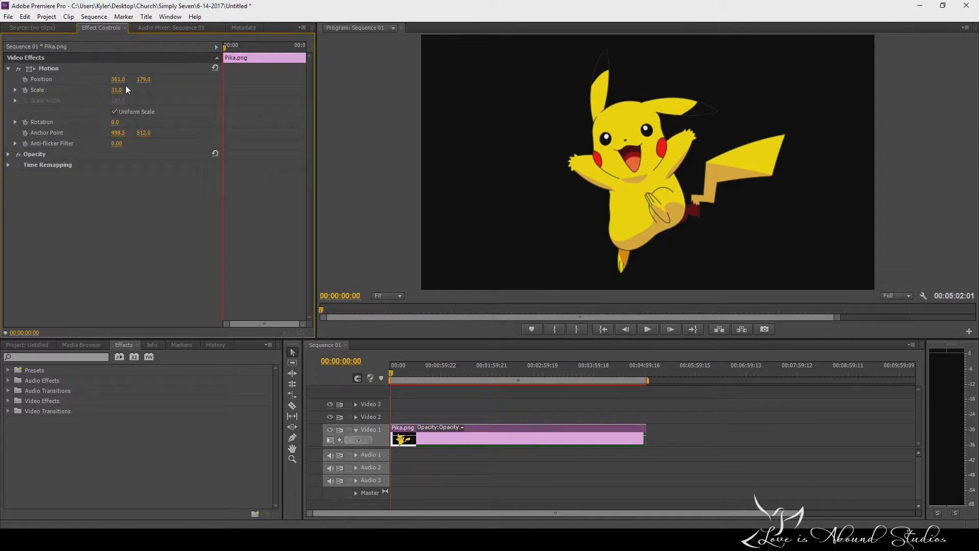
{"action": "left_click_drag", "start_coordinate": [225, 47], "coordinate": [258, 46]}
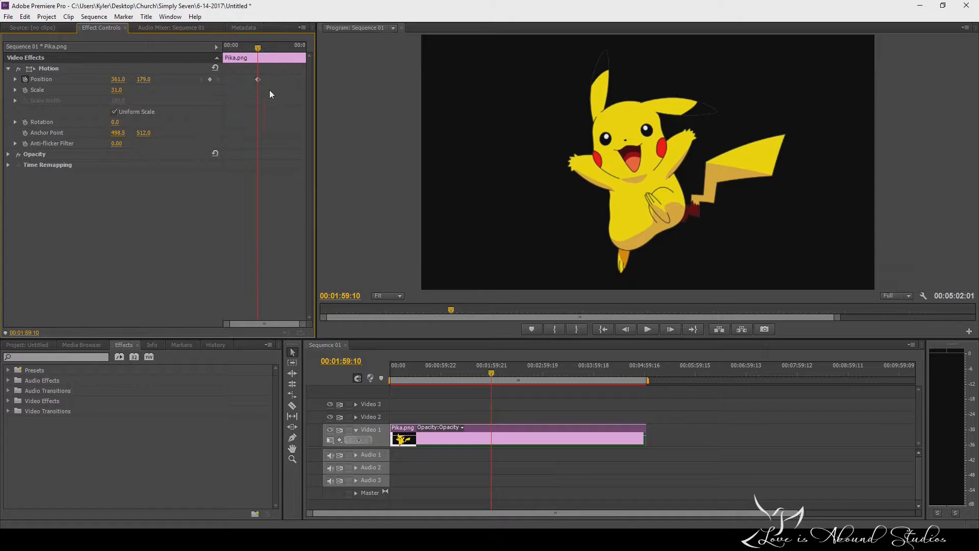
{"action": "left_click_drag", "start_coordinate": [256, 48], "coordinate": [254, 47]}
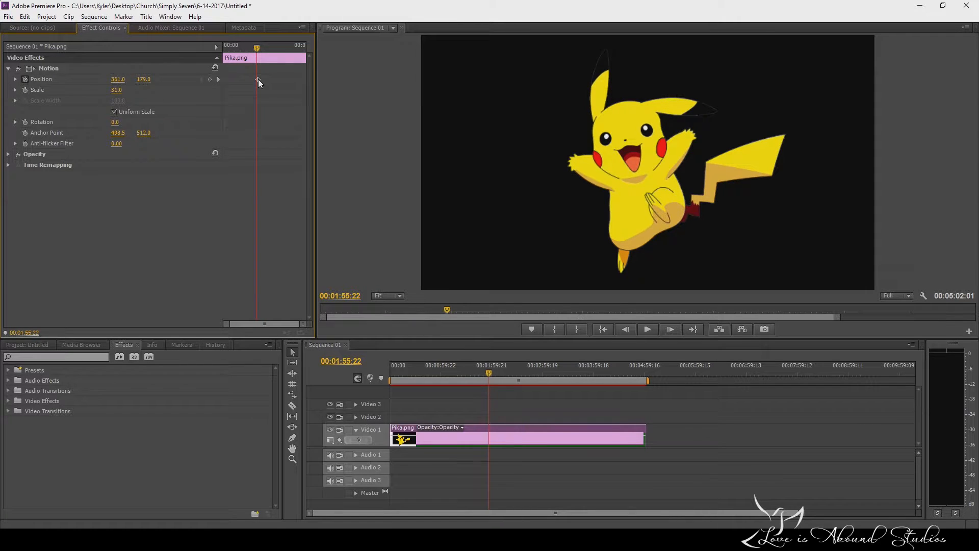
{"action": "left_click_drag", "start_coordinate": [259, 47], "coordinate": [221, 60]}
Turn on position keyframing for the Pika.png clip with a first keyframe at 00:00:00:00.
{"action": "left_click", "coordinate": [25, 79]}
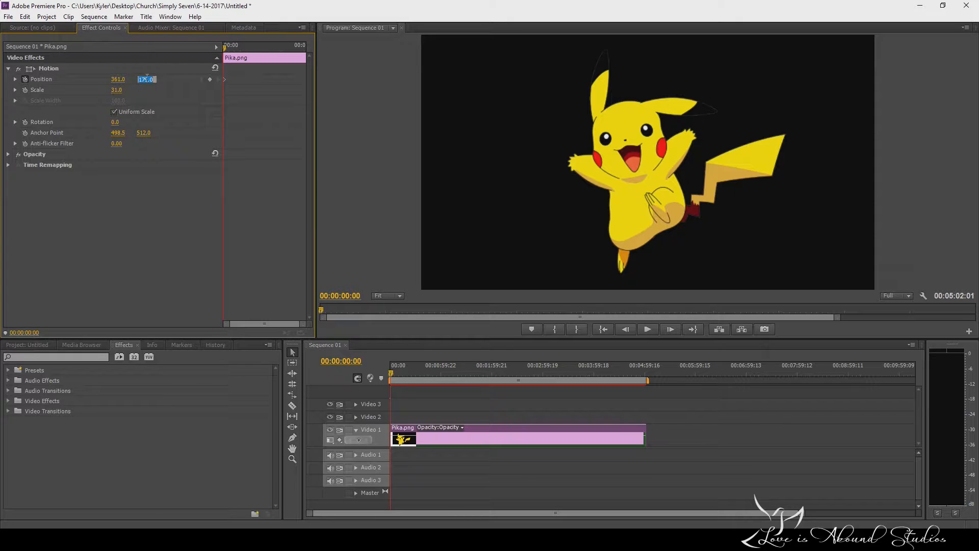
{"action": "left_click", "coordinate": [120, 79]}
{"action": "left_click", "coordinate": [193, 104]}
{"action": "left_click", "coordinate": [120, 79]}
{"action": "left_click", "coordinate": [215, 44]}
Add a second position keyframe at 00:02:01:04 with the horizontal position at -553.
{"action": "left_click_drag", "start_coordinate": [251, 44], "coordinate": [259, 53]}
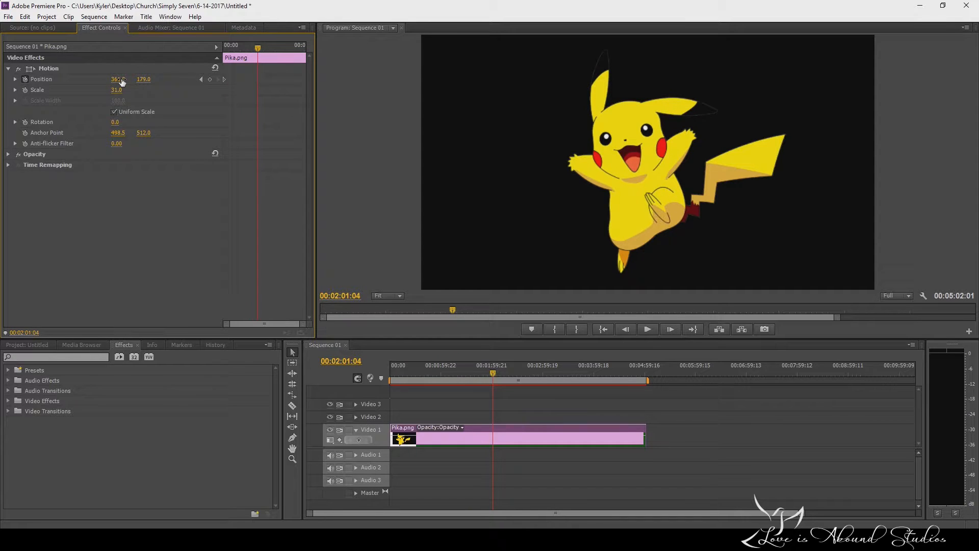
{"action": "left_click_drag", "start_coordinate": [120, 83], "coordinate": [122, 82]}
{"action": "left_click_drag", "start_coordinate": [117, 79], "coordinate": [53, 79]}
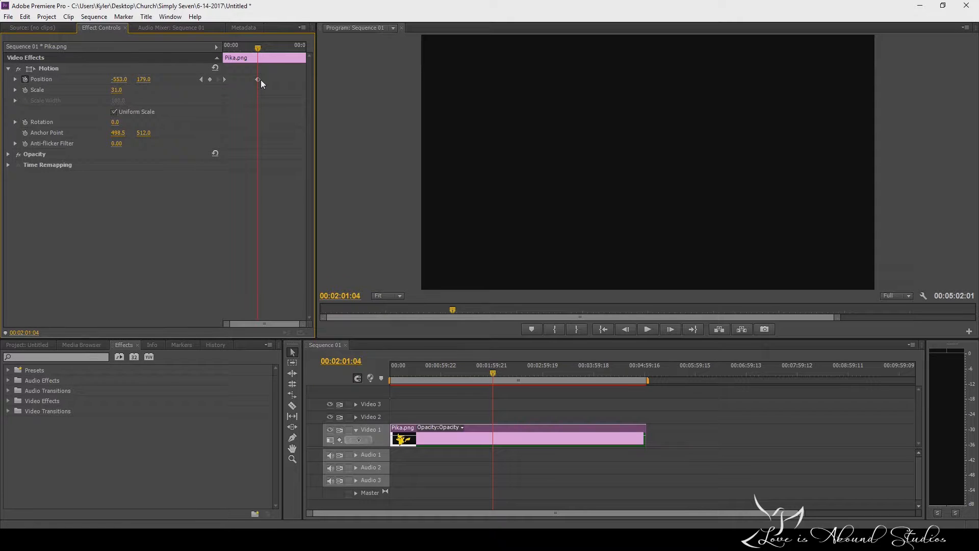
Play the position animation from the sequence start, stop it, and return the playhead to the start.
{"action": "left_click_drag", "start_coordinate": [494, 374], "coordinate": [372, 379]}
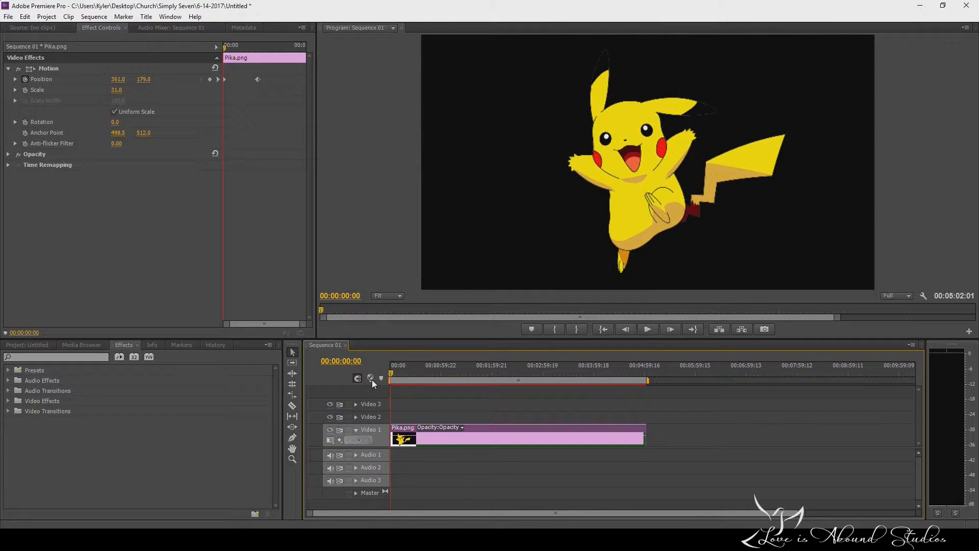
{"action": "left_click", "coordinate": [647, 329]}
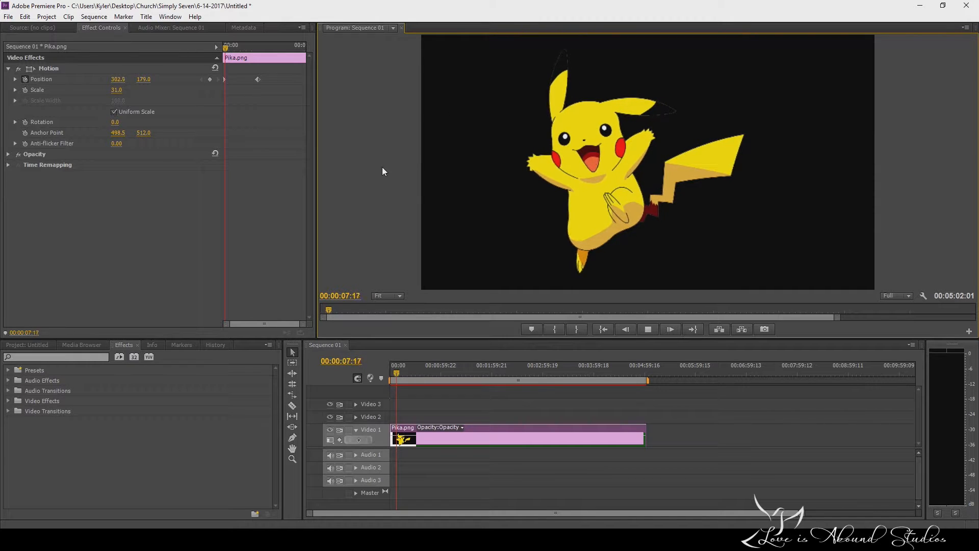
{"action": "left_click", "coordinate": [648, 330]}
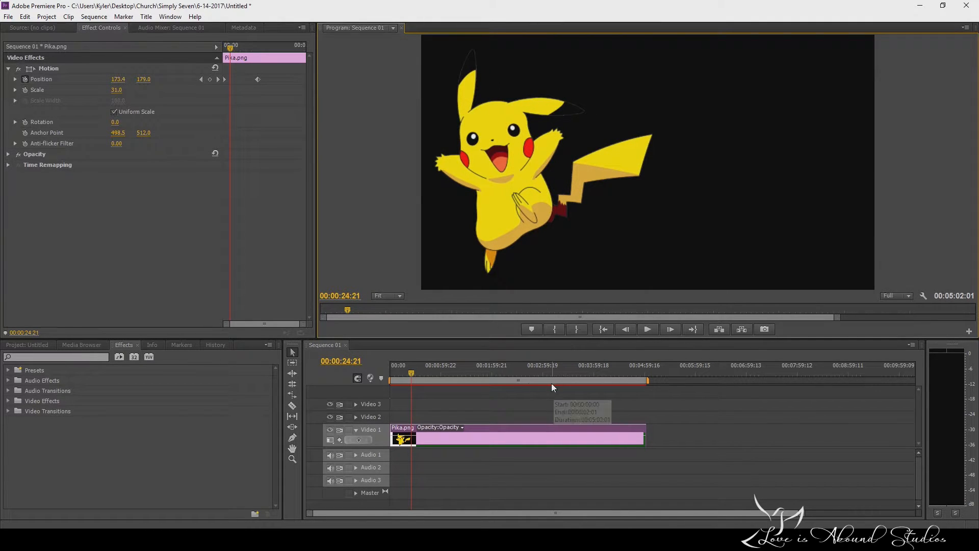
{"action": "left_click_drag", "start_coordinate": [412, 372], "coordinate": [378, 385]}
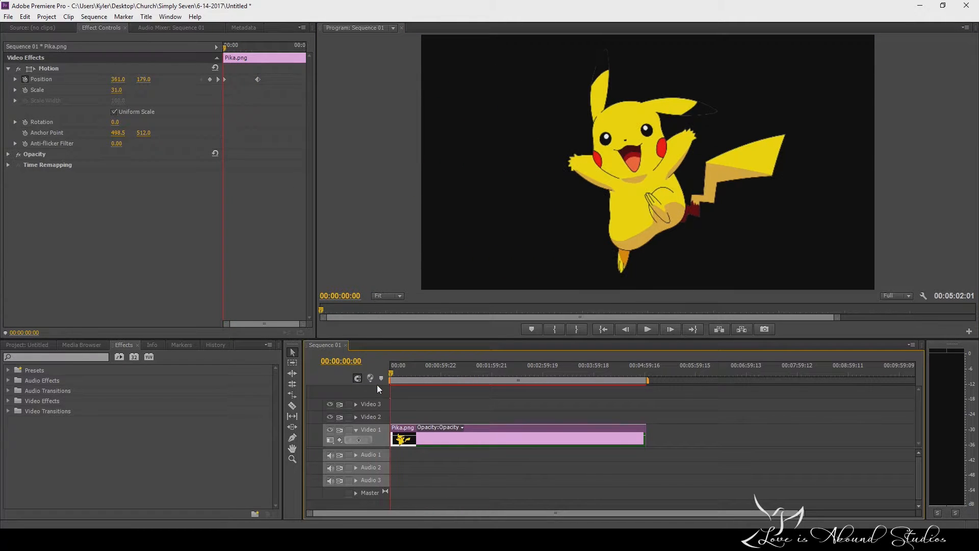
Replace the second position keyframe with one at 00:00:06:00 that moves the image left out of the frame.
{"action": "left_click", "coordinate": [259, 79]}
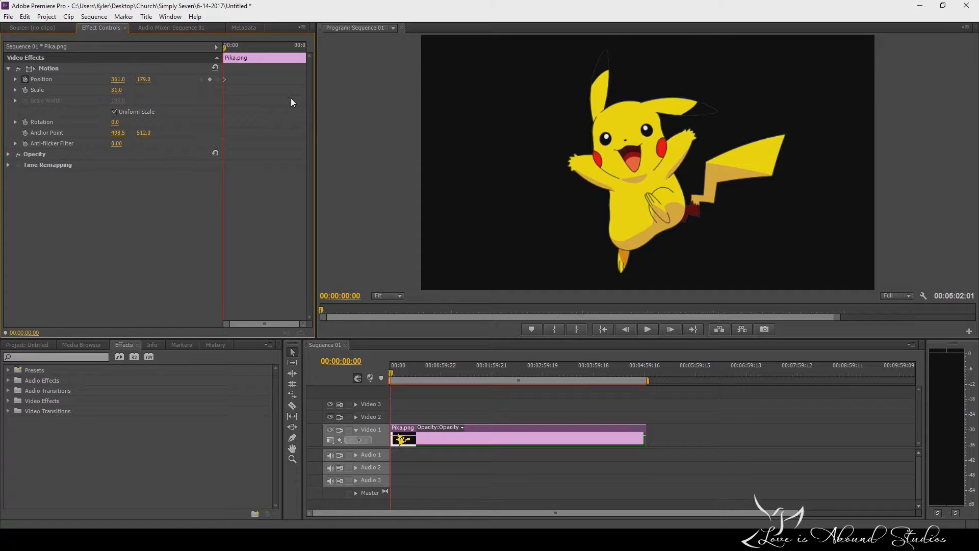
{"action": "left_click_drag", "start_coordinate": [387, 370], "coordinate": [397, 371]}
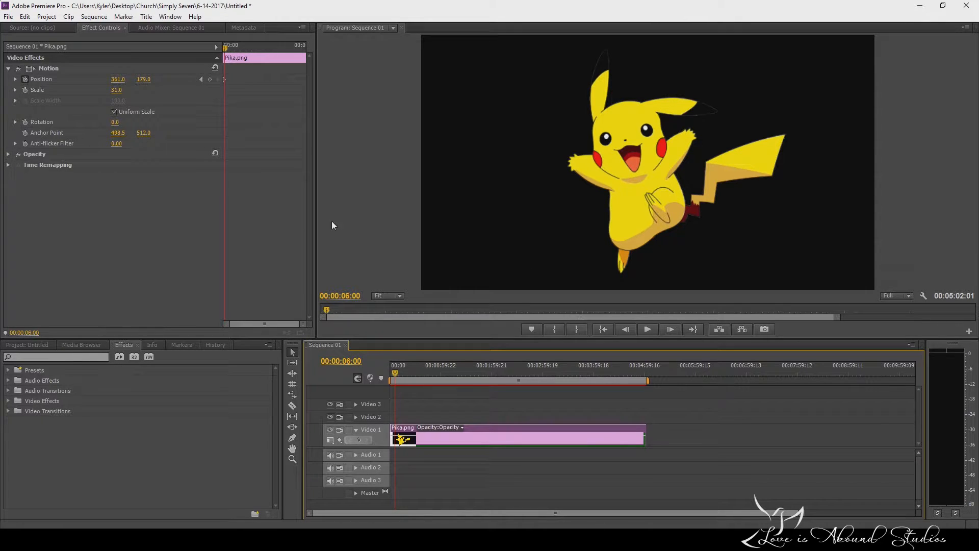
{"action": "left_click_drag", "start_coordinate": [303, 326], "coordinate": [297, 328]}
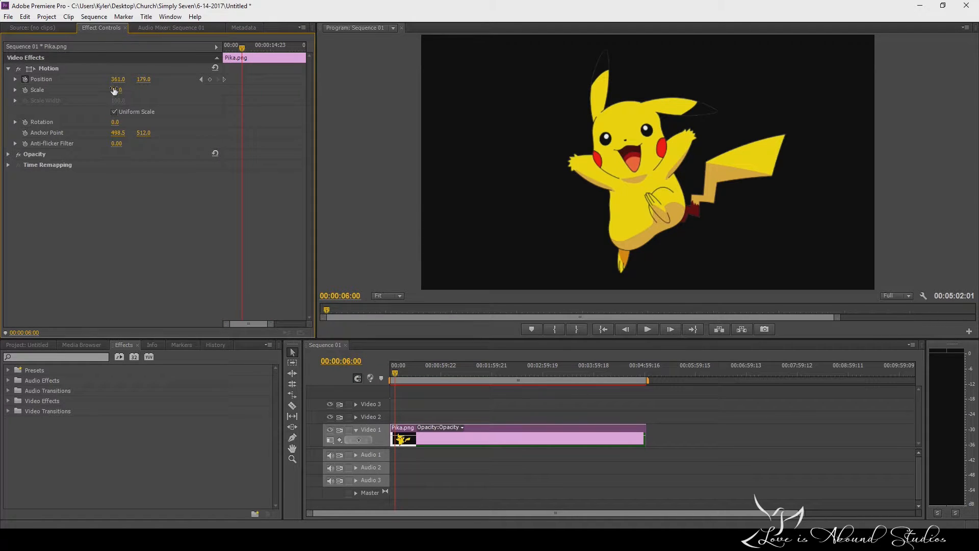
{"action": "left_click_drag", "start_coordinate": [121, 84], "coordinate": [1, 83]}
Preview the shortened position animation from the sequence start and stop playback.
{"action": "key", "text": "Home"}
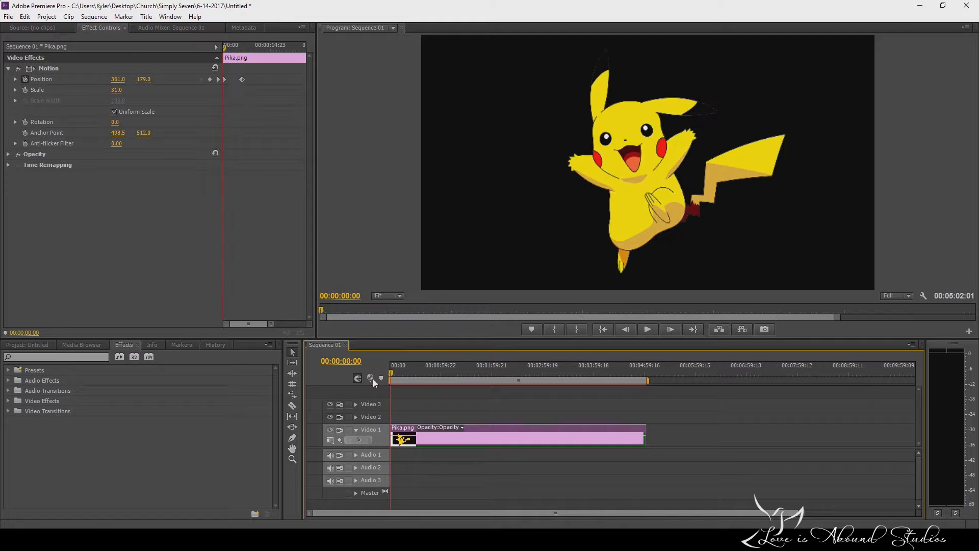
{"action": "left_click", "coordinate": [650, 327]}
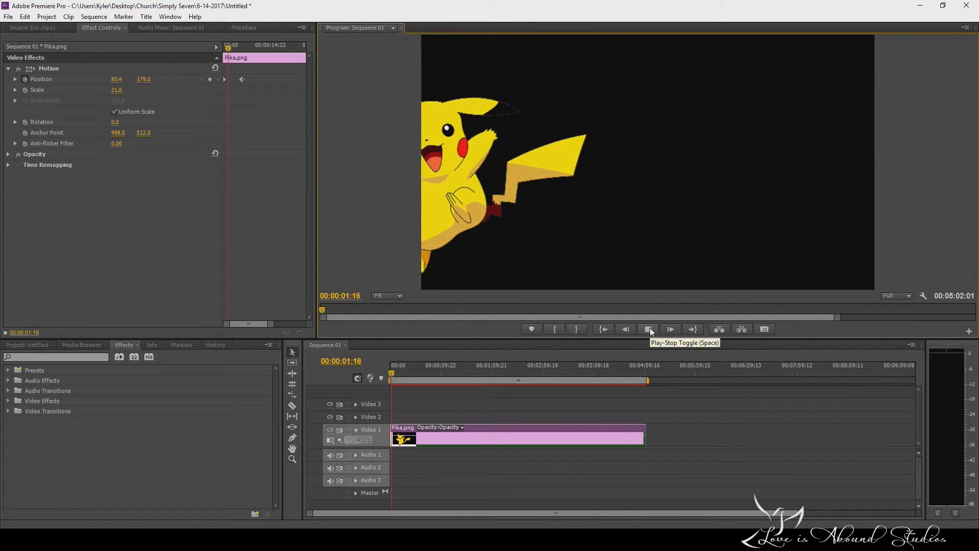
{"action": "left_click", "coordinate": [649, 328]}
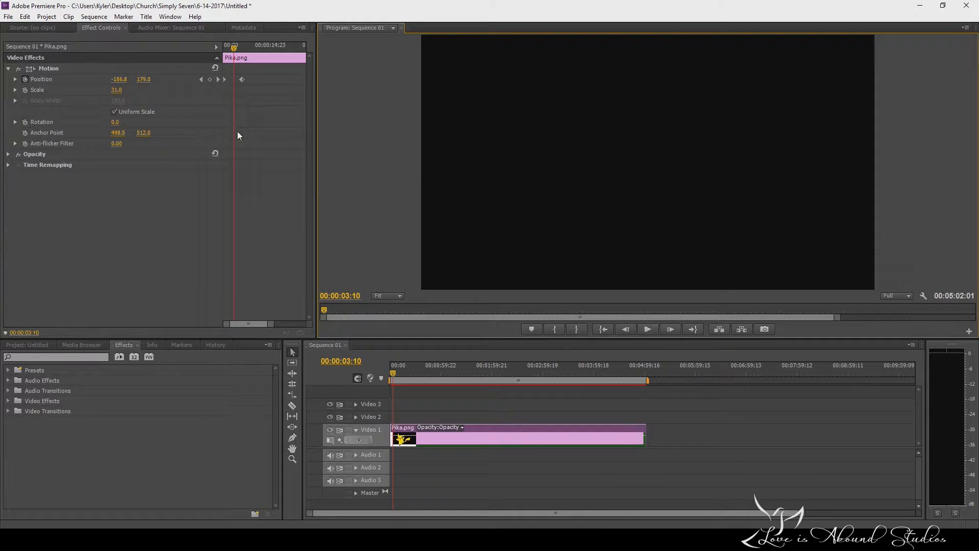
Move the second position keyframe to 00:00:04:01 and add another at 00:00:05:23 with the horizontal position at 827.
{"action": "left_click_drag", "start_coordinate": [243, 45], "coordinate": [196, 65]}
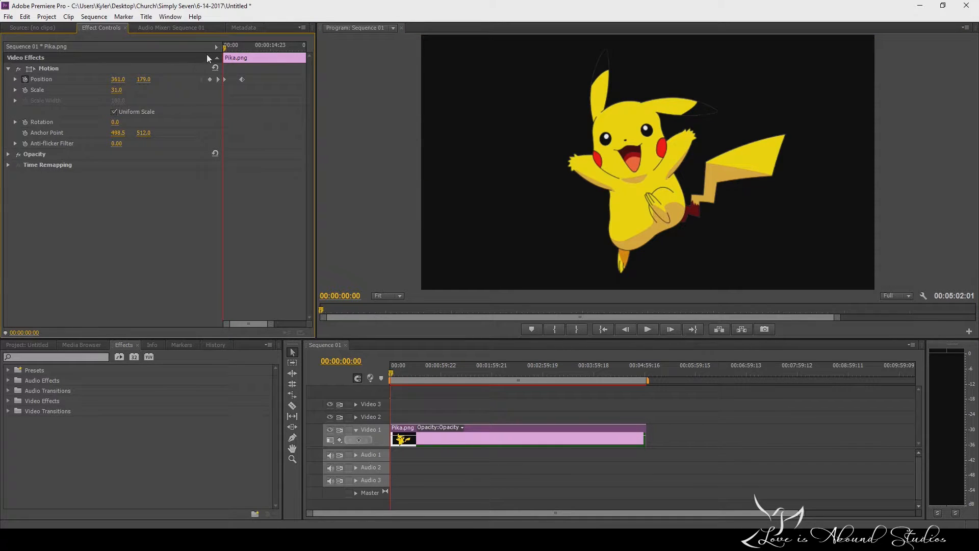
{"action": "mouse_move", "coordinate": [225, 51]}
{"action": "left_mouse_down"}
{"action": "mouse_move", "coordinate": [235, 53]}
{"action": "mouse_move", "coordinate": [239, 79]}
{"action": "mouse_move", "coordinate": [225, 53]}
{"action": "mouse_move", "coordinate": [237, 55]}
{"action": "left_mouse_up"}
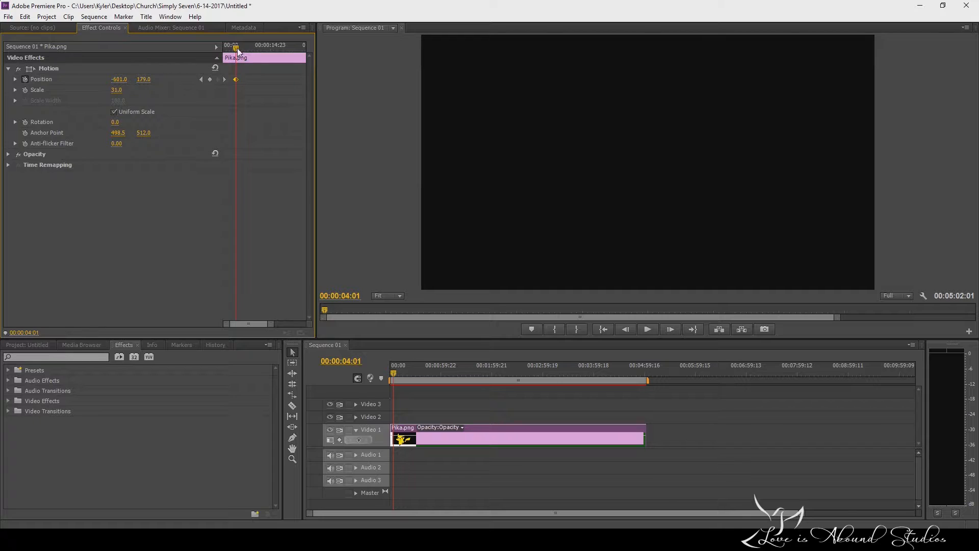
{"action": "left_click_drag", "start_coordinate": [237, 47], "coordinate": [240, 48]}
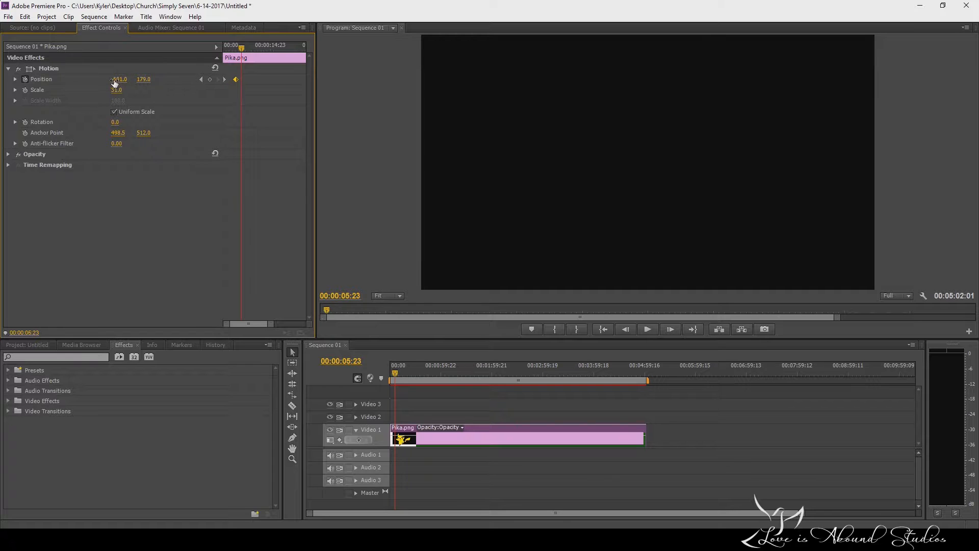
{"action": "left_click_drag", "start_coordinate": [118, 79], "coordinate": [144, 79]}
Play the animation from the sequence start to check the jump between the two off-frame positions, and stop playback.
{"action": "left_click_drag", "start_coordinate": [245, 51], "coordinate": [179, 61]}
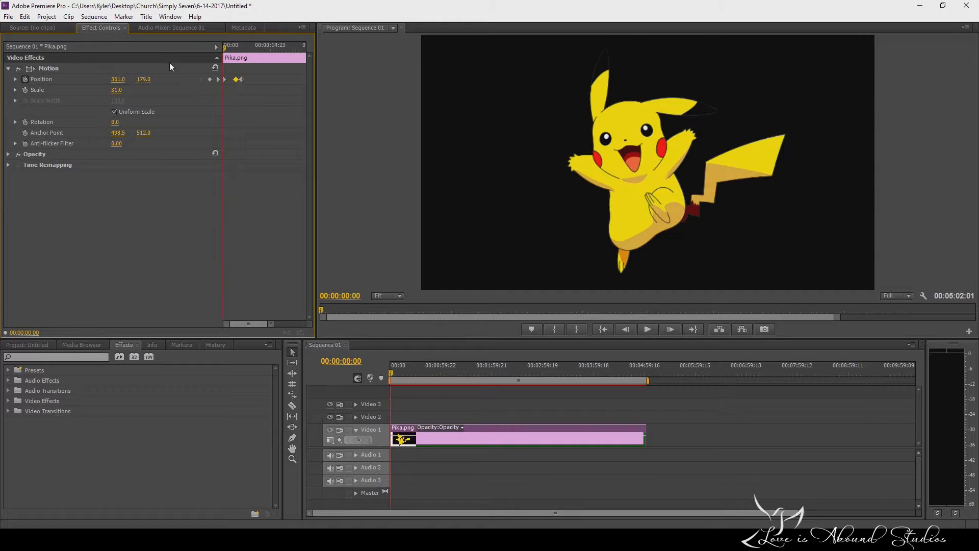
{"action": "left_click", "coordinate": [648, 329]}
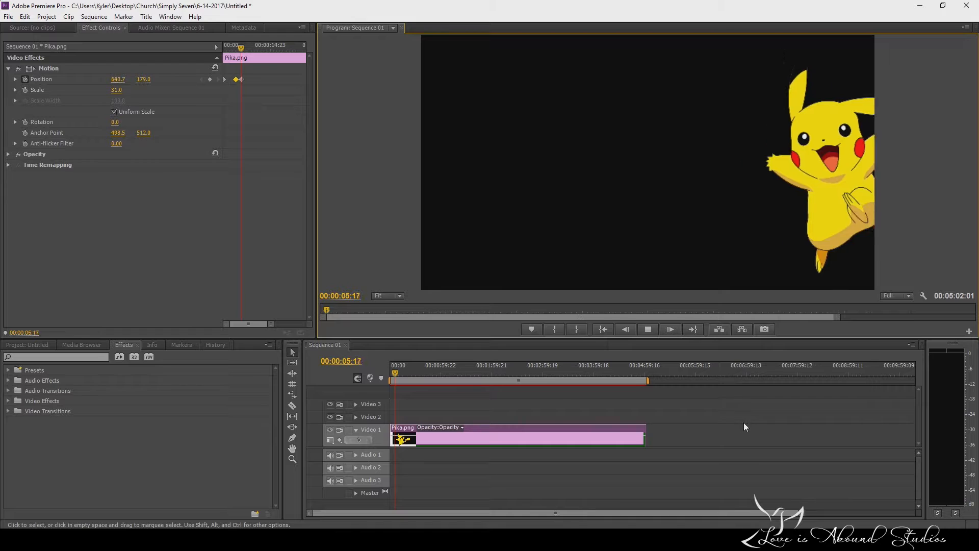
{"action": "left_click", "coordinate": [649, 331]}
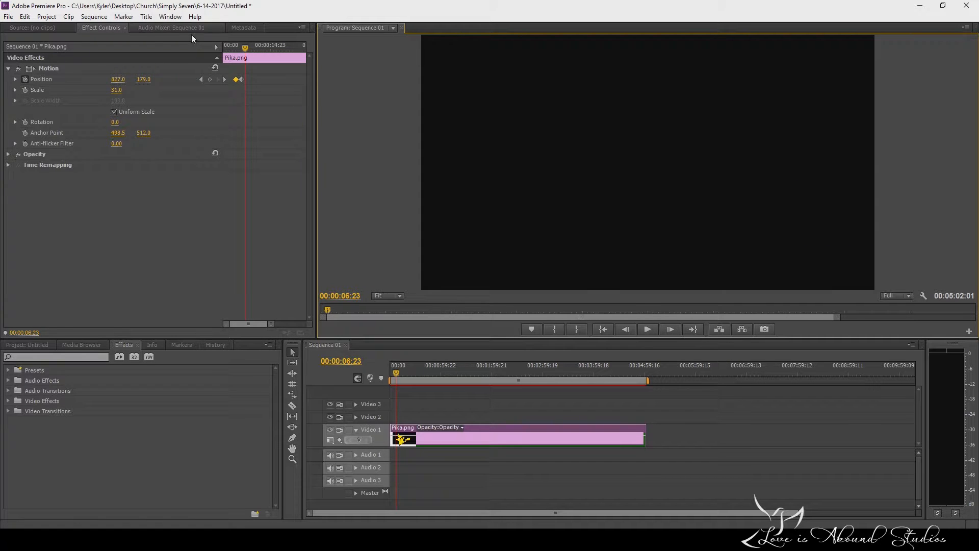
Add a position keyframe at 00:00:07:21 that brings the image back into the frame at 357, 257.
{"action": "mouse_move", "coordinate": [246, 47]}
{"action": "left_mouse_down"}
{"action": "mouse_move", "coordinate": [215, 44]}
{"action": "mouse_move", "coordinate": [243, 49]}
{"action": "left_mouse_up"}
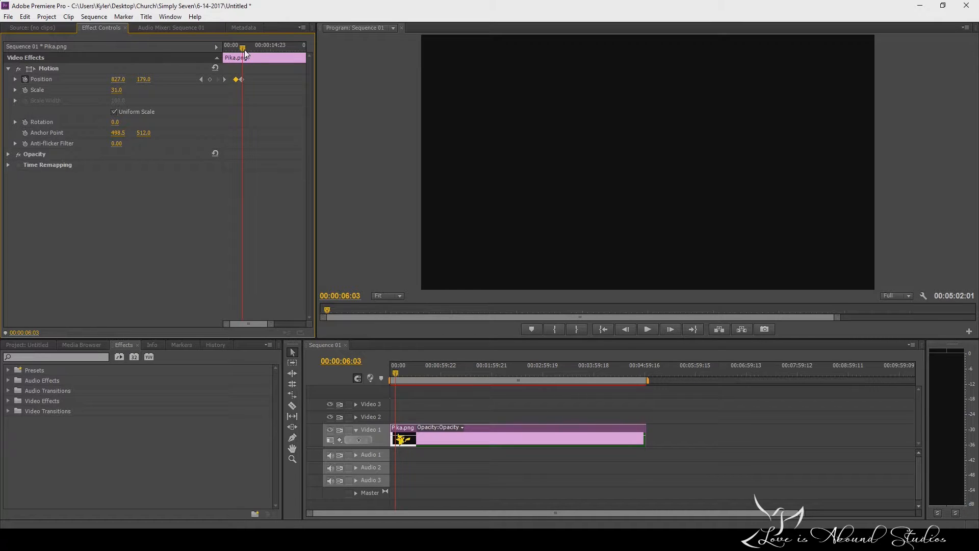
{"action": "left_click_drag", "start_coordinate": [243, 49], "coordinate": [250, 47]}
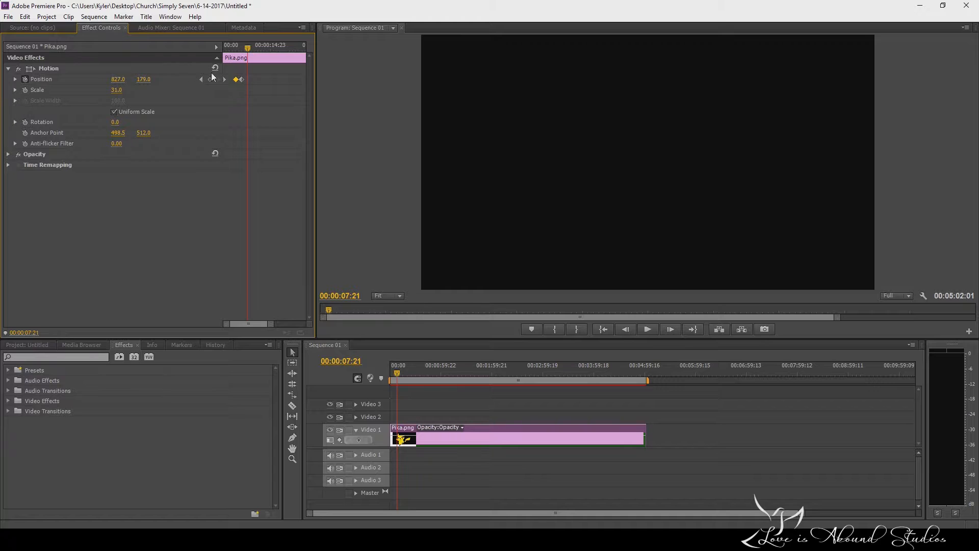
{"action": "mouse_move", "coordinate": [121, 80]}
{"action": "left_mouse_down"}
{"action": "mouse_move", "coordinate": [5, 80]}
{"action": "mouse_move", "coordinate": [124, 80]}
{"action": "left_mouse_up"}
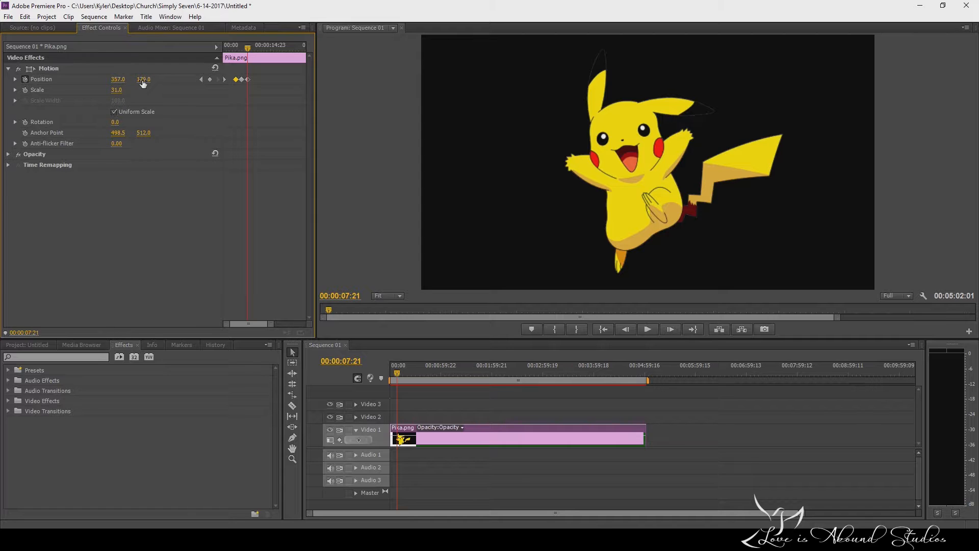
{"action": "left_click_drag", "start_coordinate": [143, 84], "coordinate": [183, 83]}
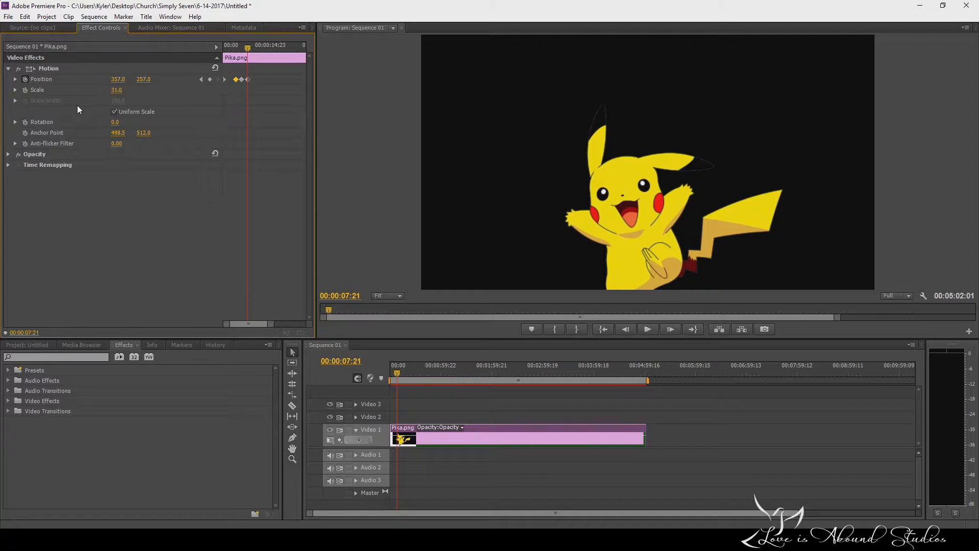
Try animating the scale with a keyframe of 53 at 00:00:07:21, and remove that keyframe.
{"action": "left_click", "coordinate": [25, 90]}
{"action": "left_click_drag", "start_coordinate": [117, 90], "coordinate": [127, 90]}
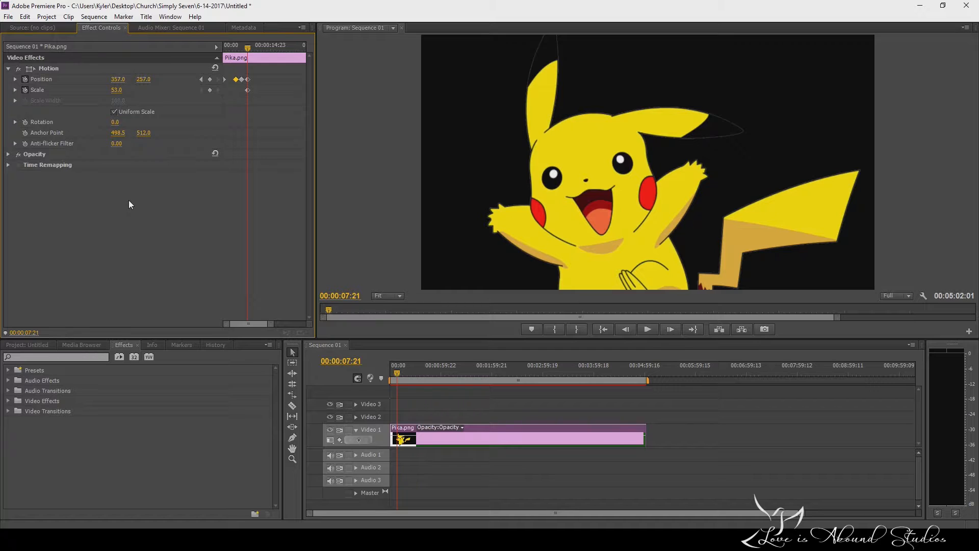
{"action": "left_click_drag", "start_coordinate": [248, 48], "coordinate": [241, 48]}
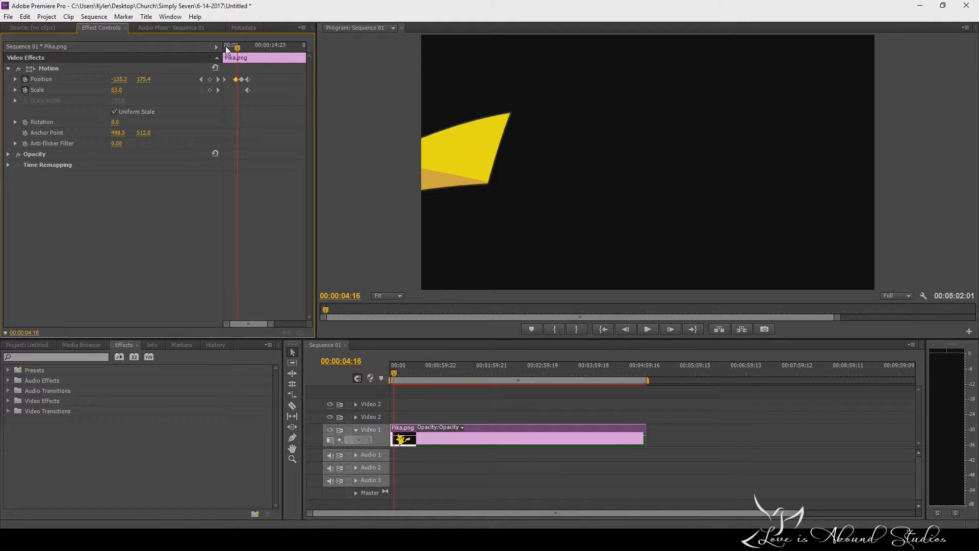
{"action": "left_click_drag", "start_coordinate": [237, 48], "coordinate": [247, 47]}
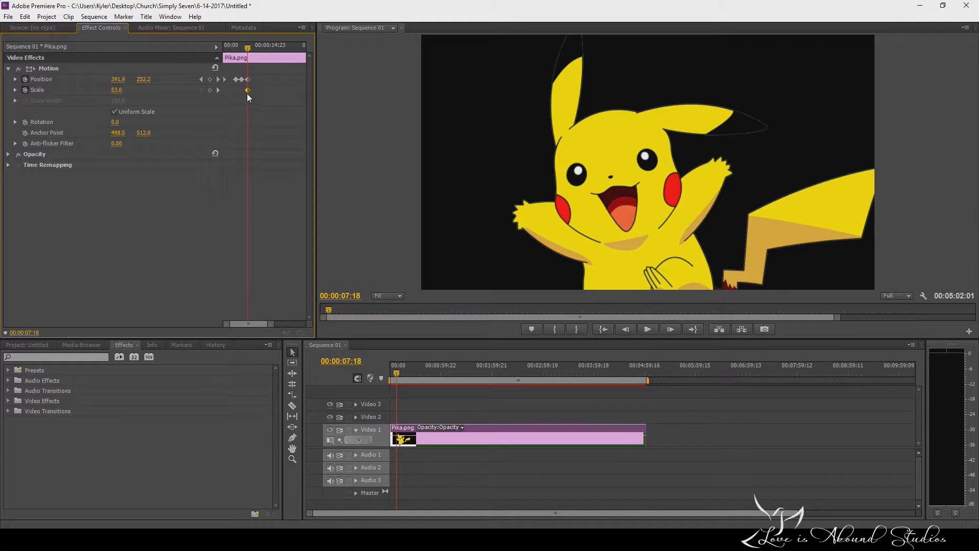
{"action": "key", "text": "ctrl+z"}
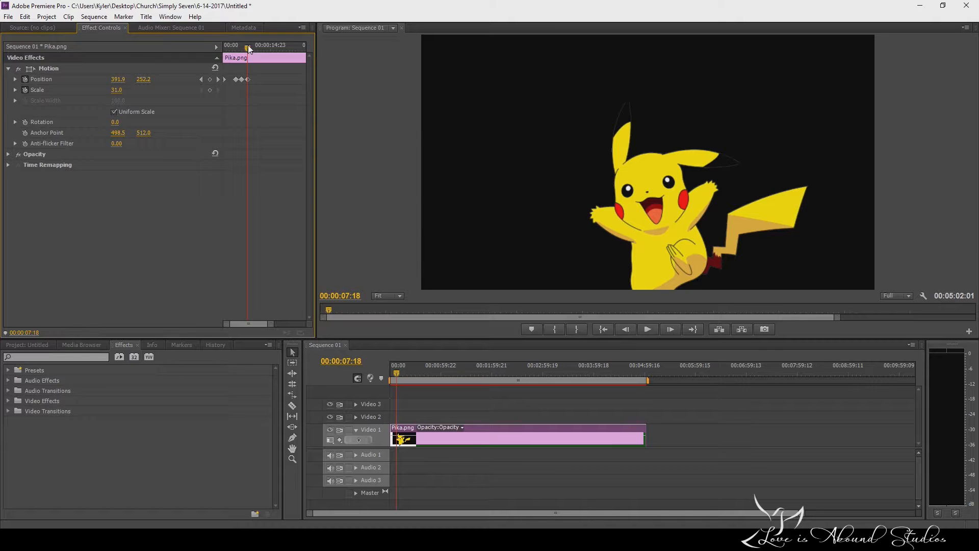
Keyframe the image's scale at 31 at the sequence start and at 58 at 00:00:07:14.
{"action": "left_click_drag", "start_coordinate": [248, 45], "coordinate": [218, 58]}
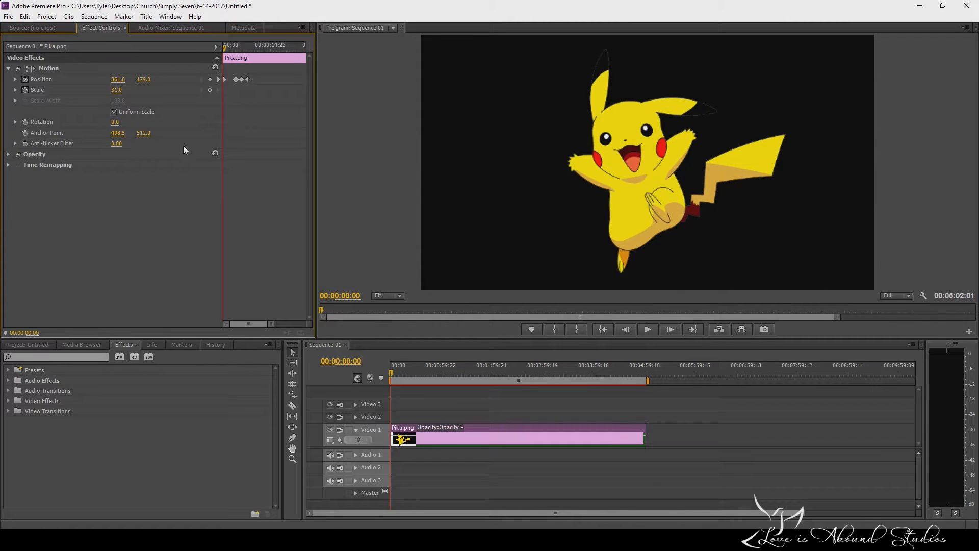
{"action": "left_click", "coordinate": [26, 90]}
{"action": "left_click_drag", "start_coordinate": [224, 50], "coordinate": [238, 55]}
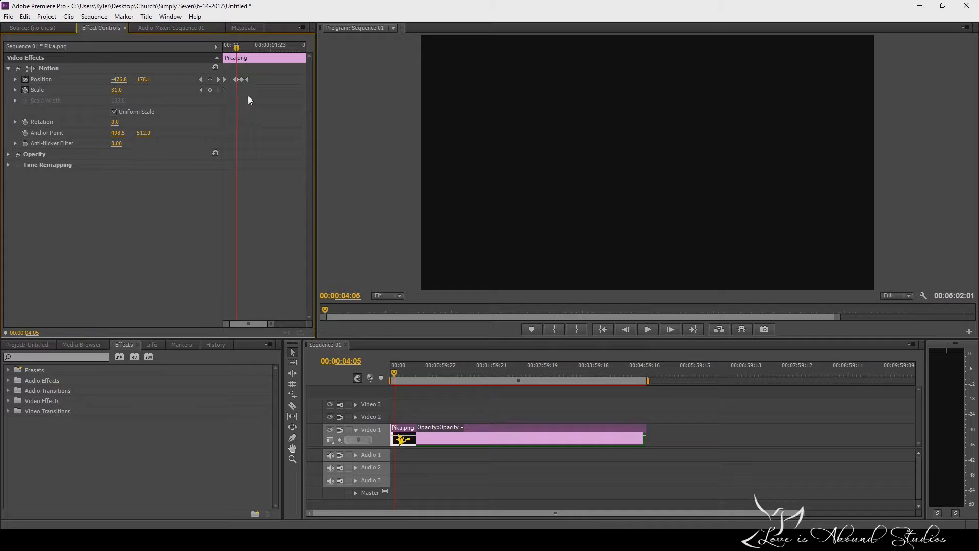
{"action": "left_click", "coordinate": [24, 91]}
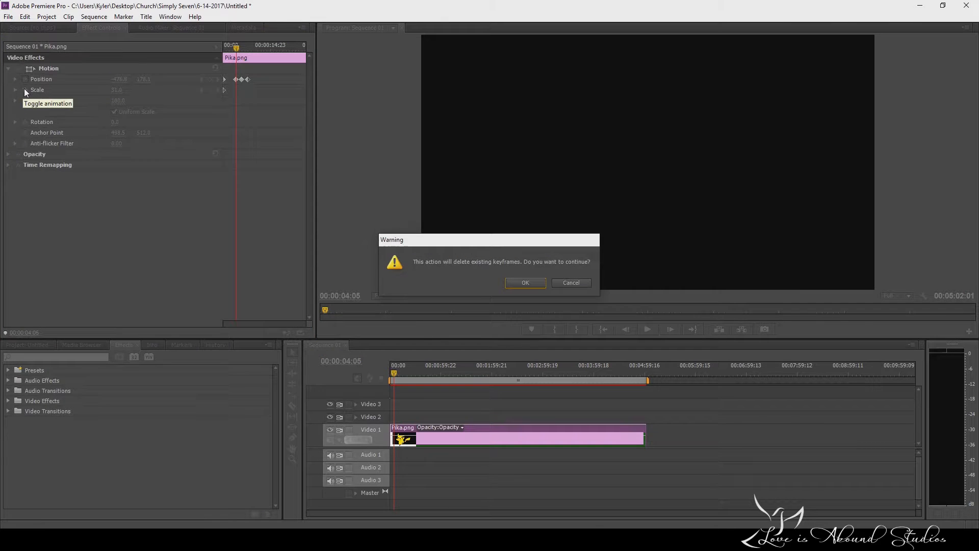
{"action": "left_click", "coordinate": [543, 280]}
{"action": "left_click_drag", "start_coordinate": [243, 58], "coordinate": [249, 53]}
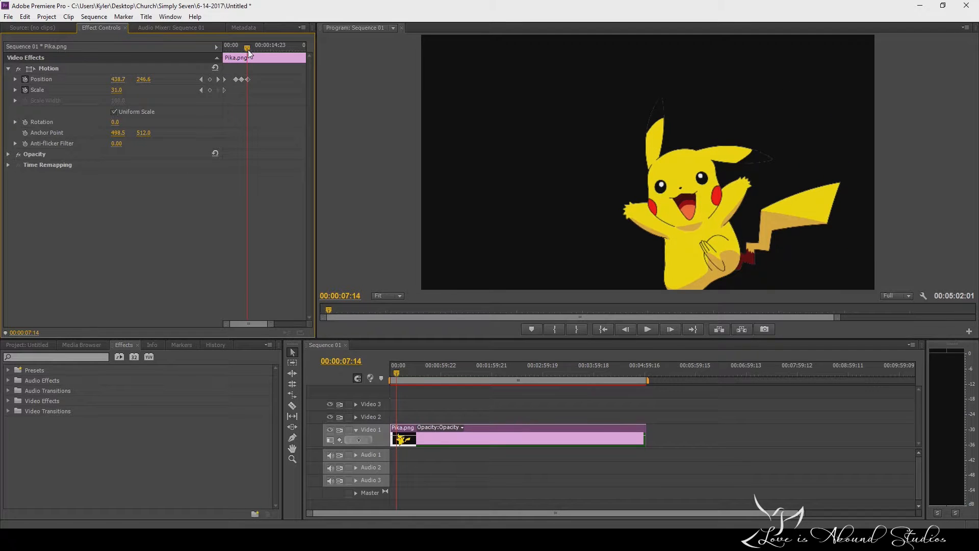
{"action": "left_click_drag", "start_coordinate": [117, 90], "coordinate": [128, 94]}
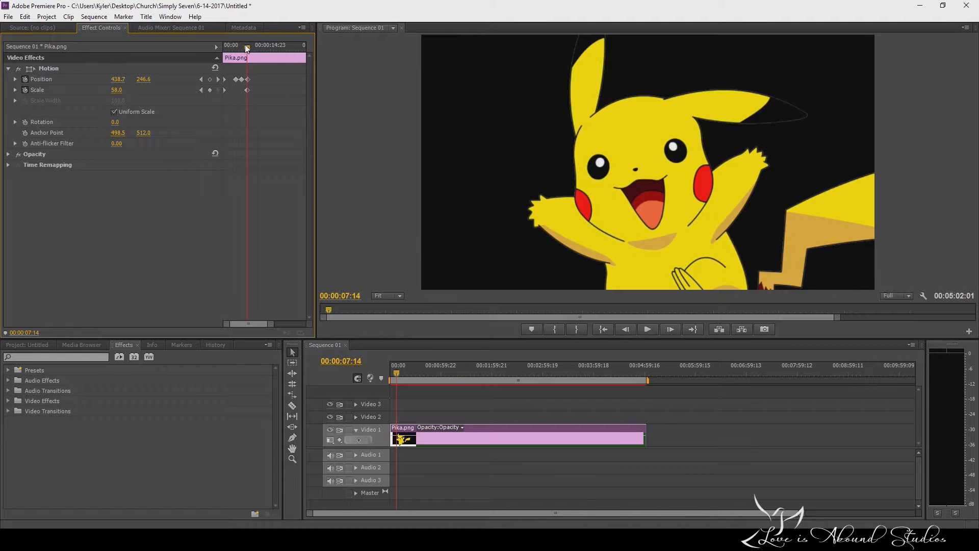
Play the combined position and scale animation from the sequence start, stop it, and scrub through its first section again.
{"action": "left_click_drag", "start_coordinate": [246, 47], "coordinate": [215, 44]}
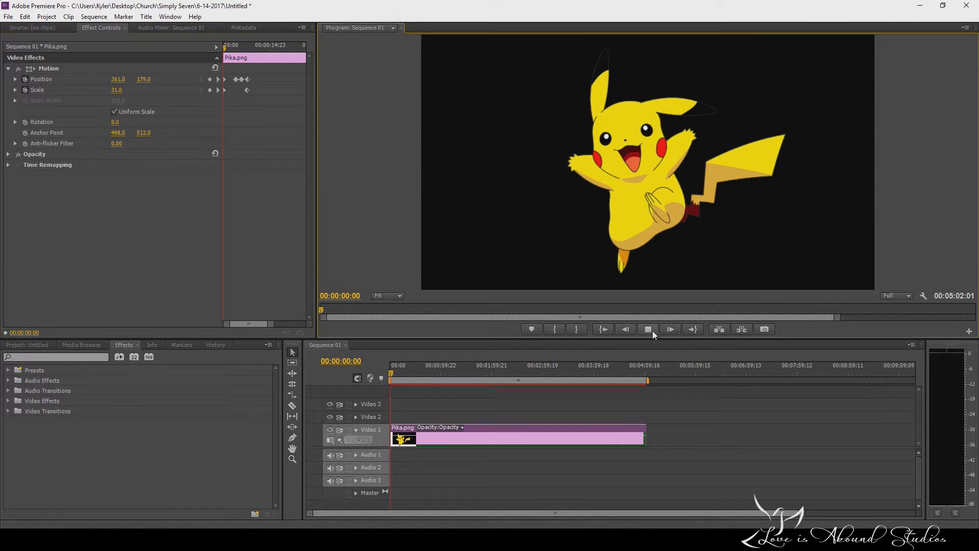
{"action": "left_click", "coordinate": [648, 329]}
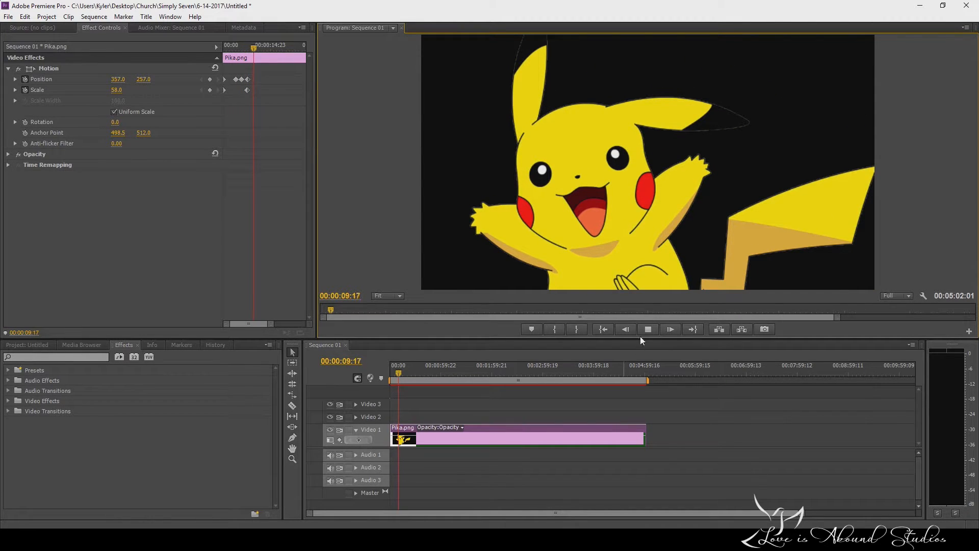
{"action": "left_click", "coordinate": [653, 331]}
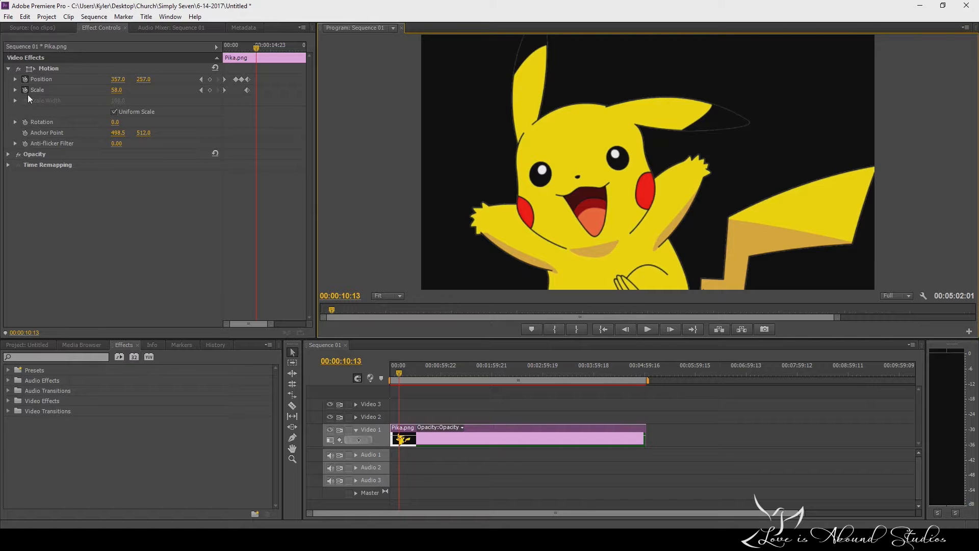
{"action": "left_click_drag", "start_coordinate": [258, 47], "coordinate": [225, 60]}
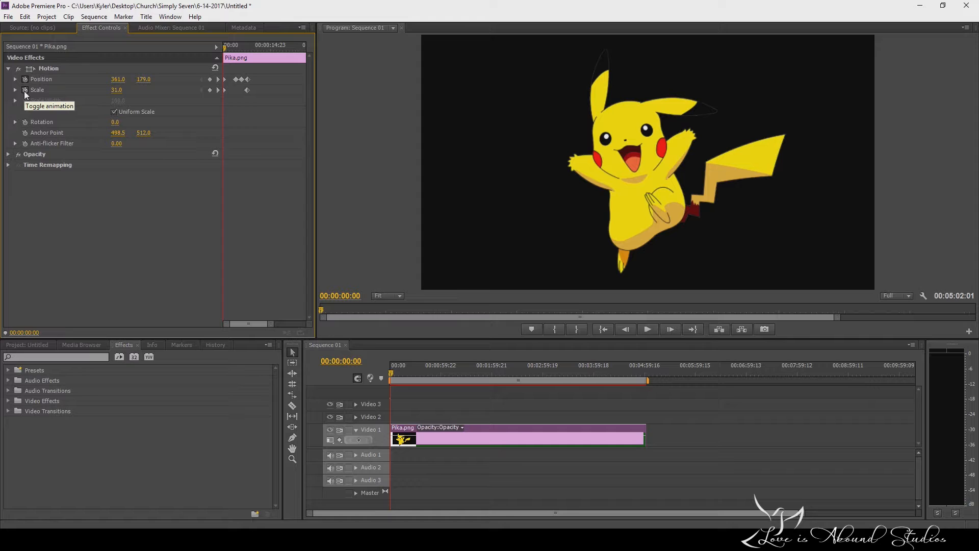
{"action": "left_click_drag", "start_coordinate": [223, 43], "coordinate": [237, 48]}
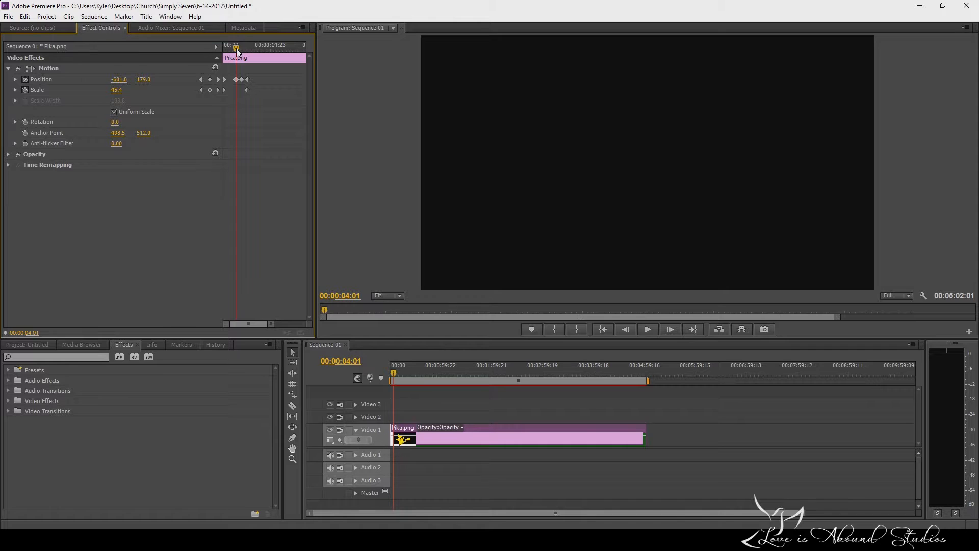
Keyframe the image's rotation at 0° at 00:00:08:01 and at -10° at 00:00:08:21.
{"action": "left_click_drag", "start_coordinate": [236, 48], "coordinate": [251, 66]}
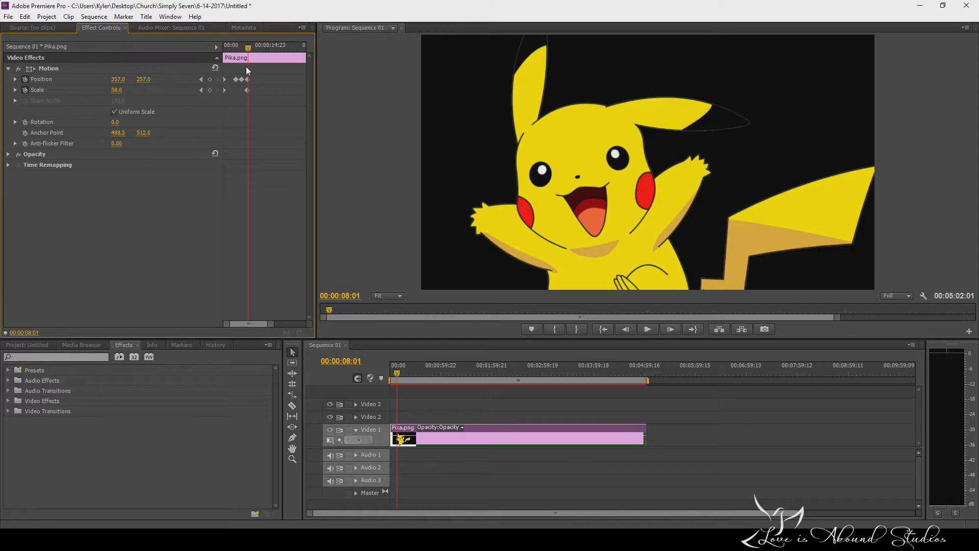
{"action": "left_click", "coordinate": [536, 428]}
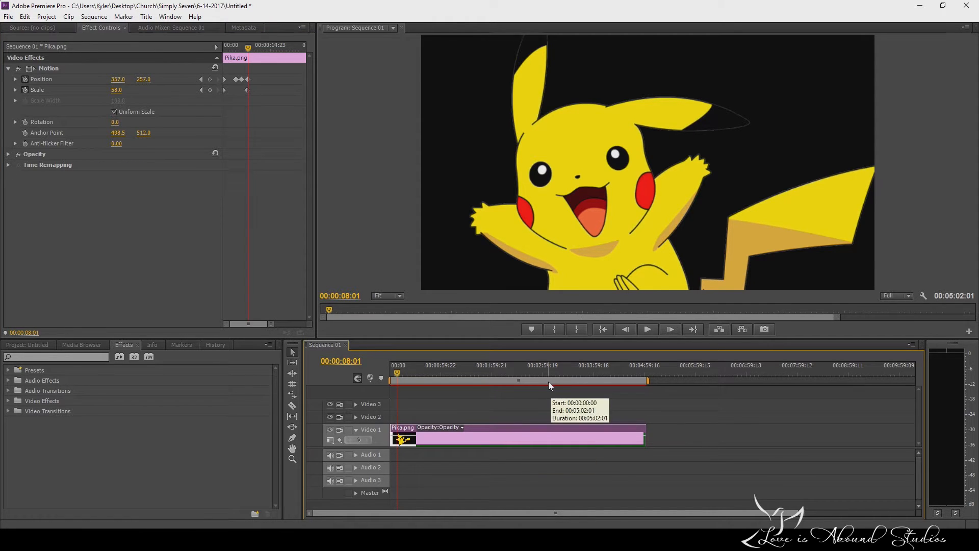
{"action": "left_click_drag", "start_coordinate": [247, 48], "coordinate": [249, 47]}
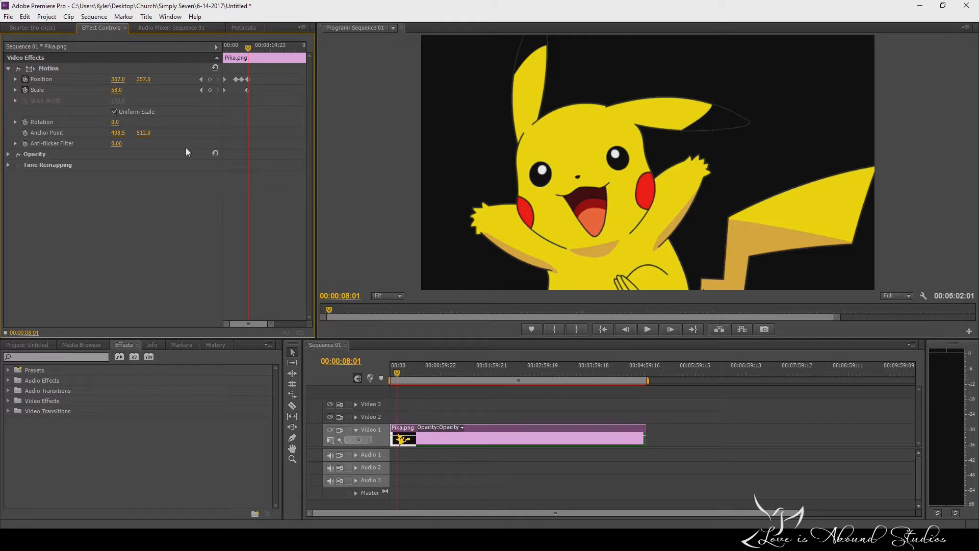
{"action": "left_click", "coordinate": [25, 123]}
{"action": "left_click_drag", "start_coordinate": [249, 47], "coordinate": [252, 54]}
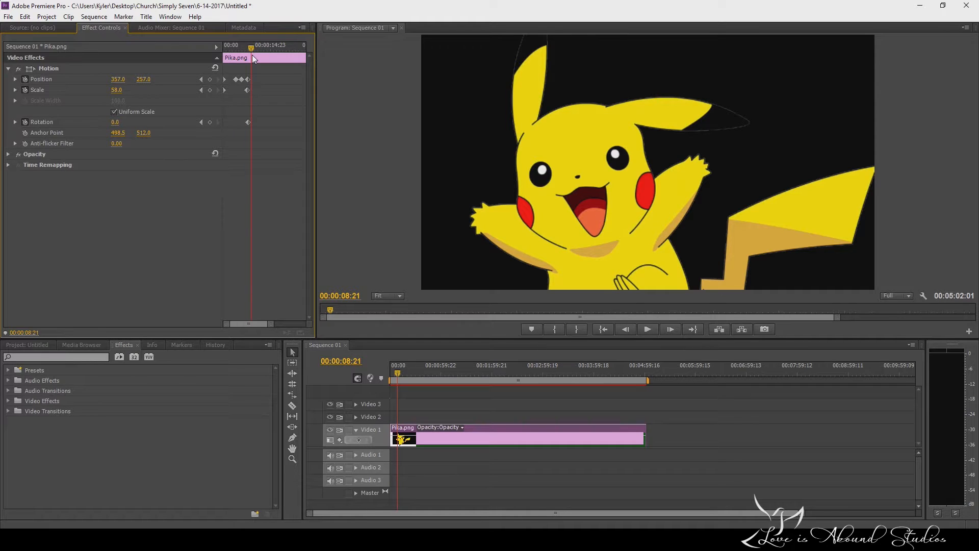
{"action": "left_click", "coordinate": [127, 122]}
{"action": "left_click", "coordinate": [153, 126]}
{"action": "mouse_move", "coordinate": [118, 126]}
{"action": "left_mouse_down"}
{"action": "mouse_move", "coordinate": [105, 126]}
{"action": "mouse_move", "coordinate": [132, 126]}
{"action": "mouse_move", "coordinate": [113, 126]}
{"action": "left_mouse_up"}
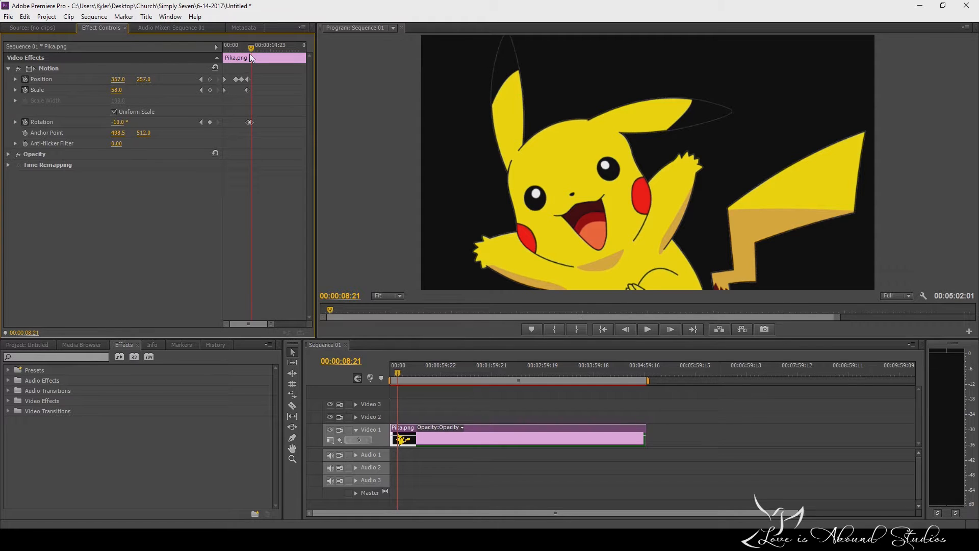
Check the tilt between the rotation keyframes and add a third one at 00:00:10:00 with the rotation at 24°.
{"action": "left_click_drag", "start_coordinate": [249, 53], "coordinate": [249, 51]}
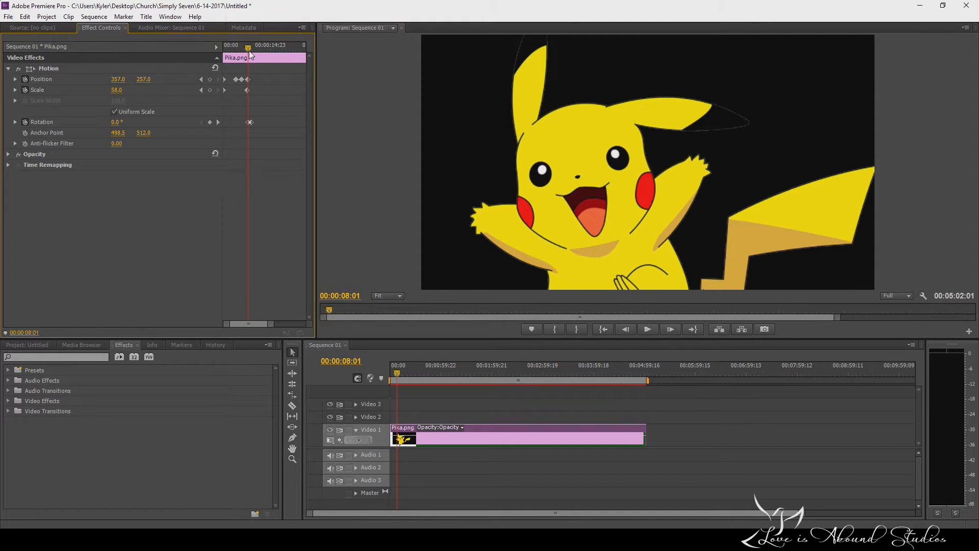
{"action": "left_click_drag", "start_coordinate": [249, 51], "coordinate": [252, 49]}
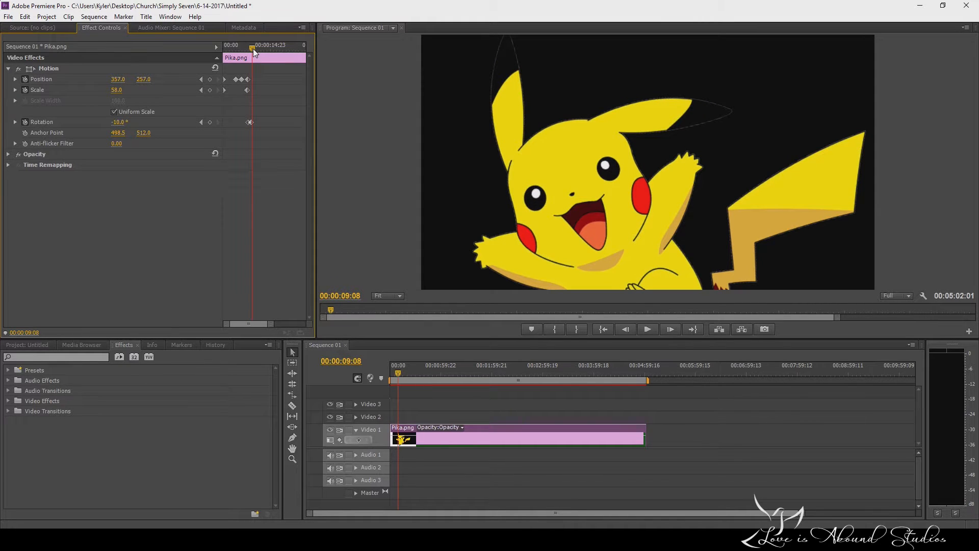
{"action": "left_click_drag", "start_coordinate": [253, 48], "coordinate": [255, 47]}
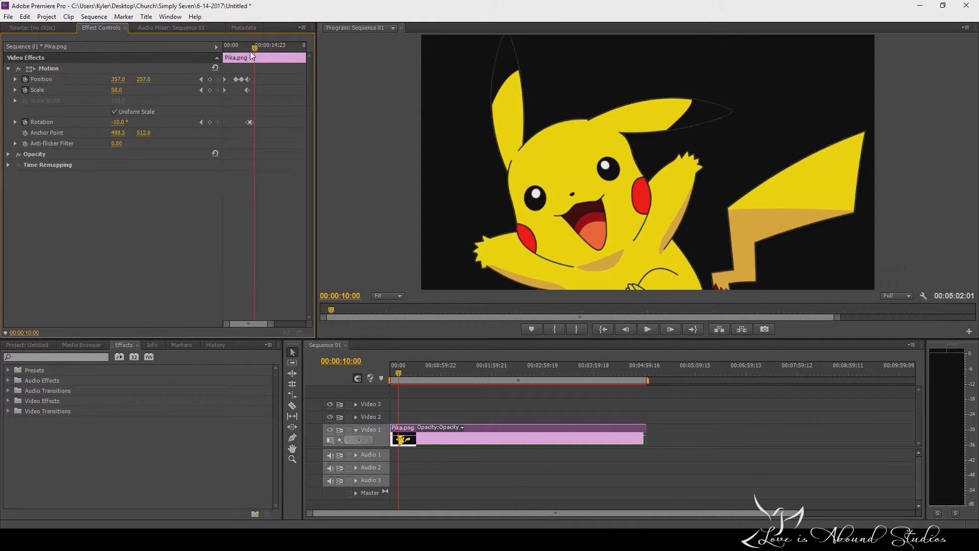
{"action": "left_click_drag", "start_coordinate": [119, 122], "coordinate": [133, 122]}
{"action": "left_click_drag", "start_coordinate": [117, 123], "coordinate": [128, 123]}
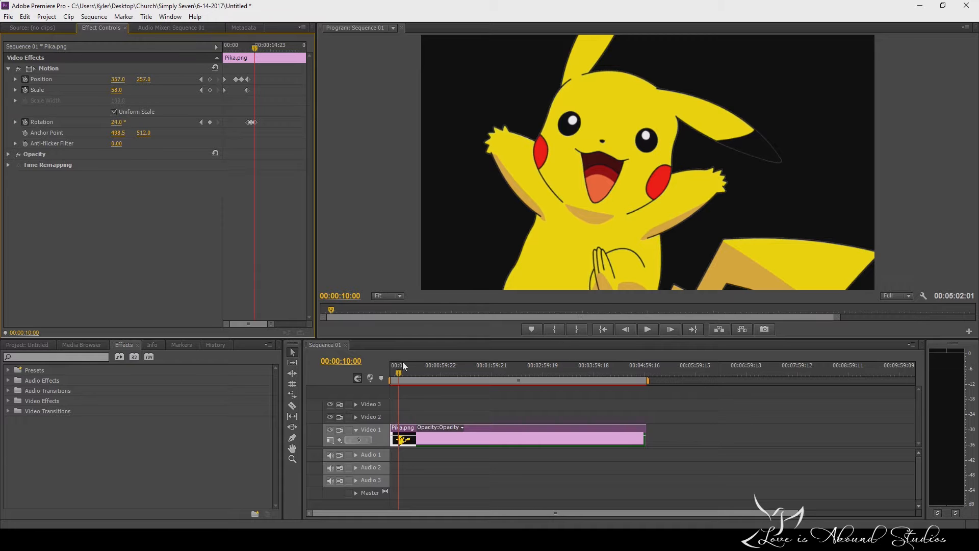
Play the full position, scale and rotation animation from the sequence start and stop playback.
{"action": "left_click_drag", "start_coordinate": [400, 375], "coordinate": [388, 375]}
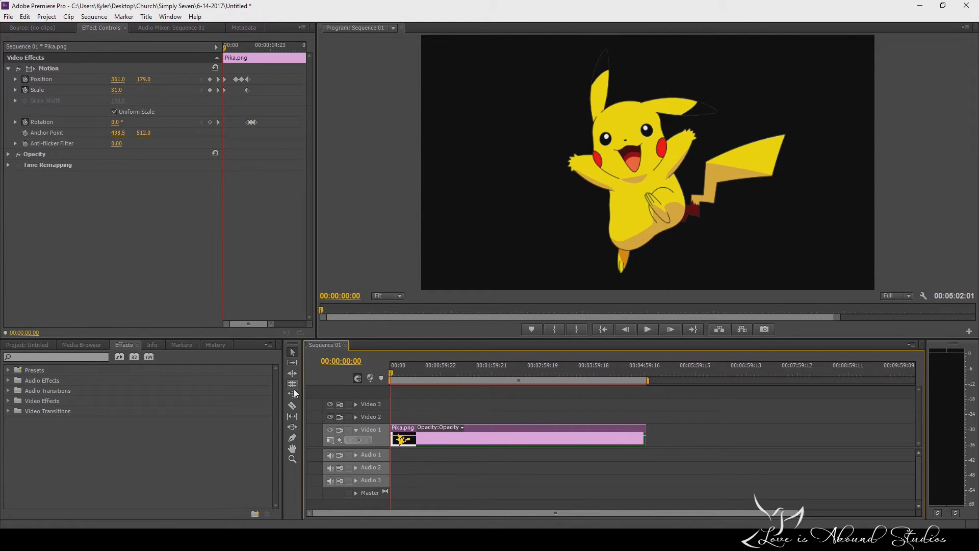
{"action": "left_click", "coordinate": [647, 329]}
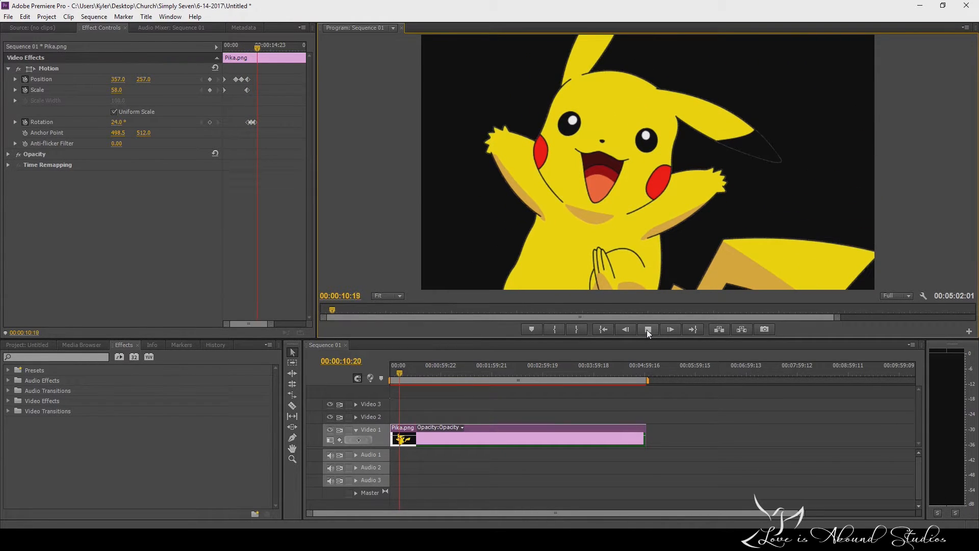
{"action": "left_click", "coordinate": [649, 331]}
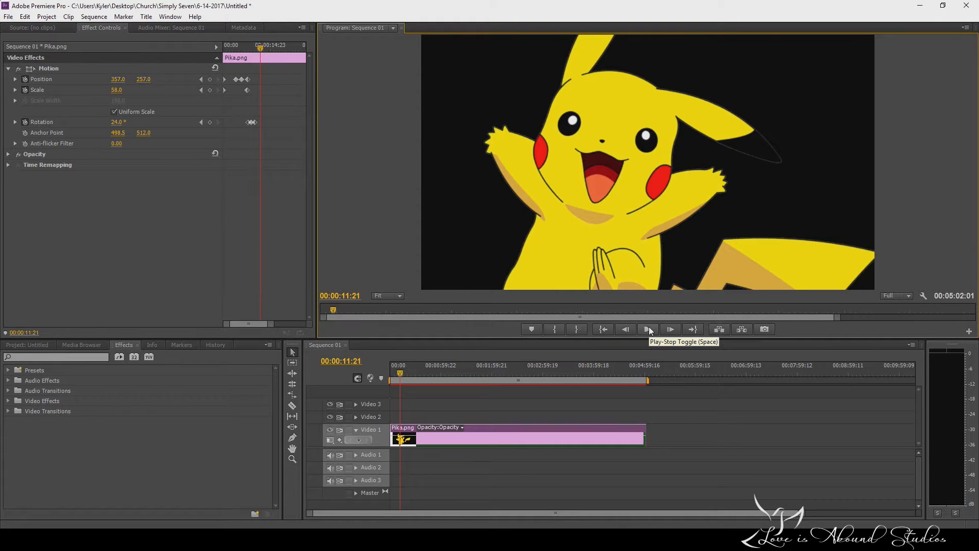
Trim the end of the Pika.png clip on Video 1 to a length of about 00:00:28:20.
{"action": "left_click_drag", "start_coordinate": [642, 439], "coordinate": [413, 439]}
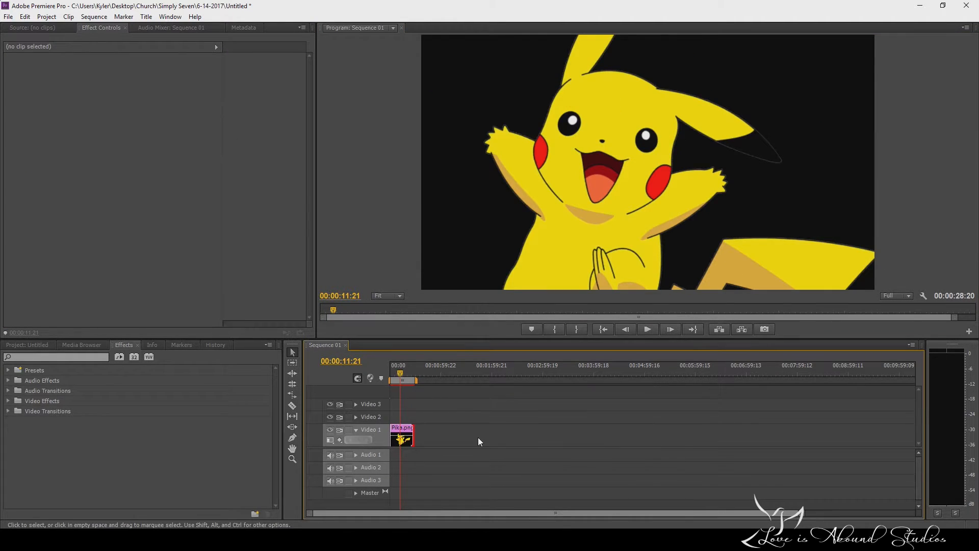
Delete the Pika.png clip from Video 1 and shrink and move the program window to expose the desktop folders.
{"action": "left_click", "coordinate": [404, 433]}
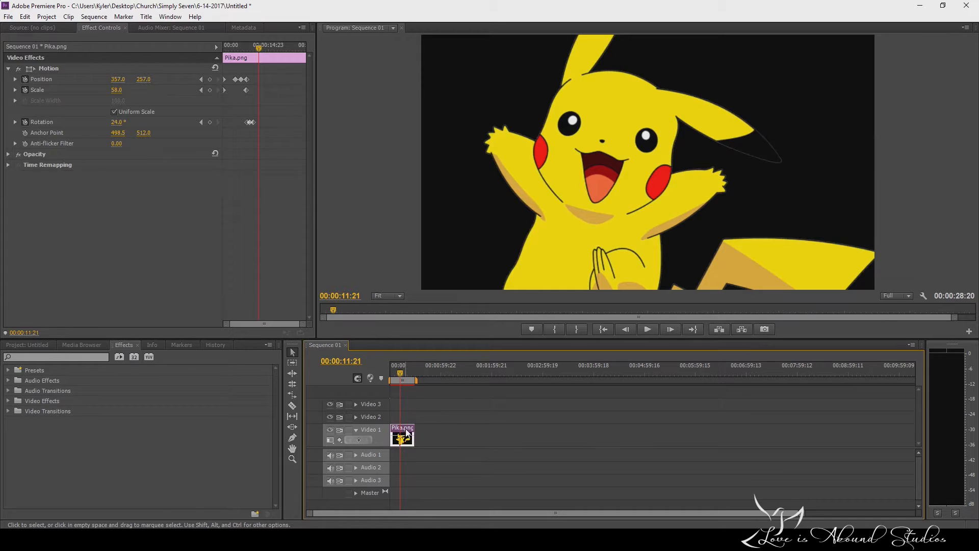
{"action": "key", "text": "Delete"}
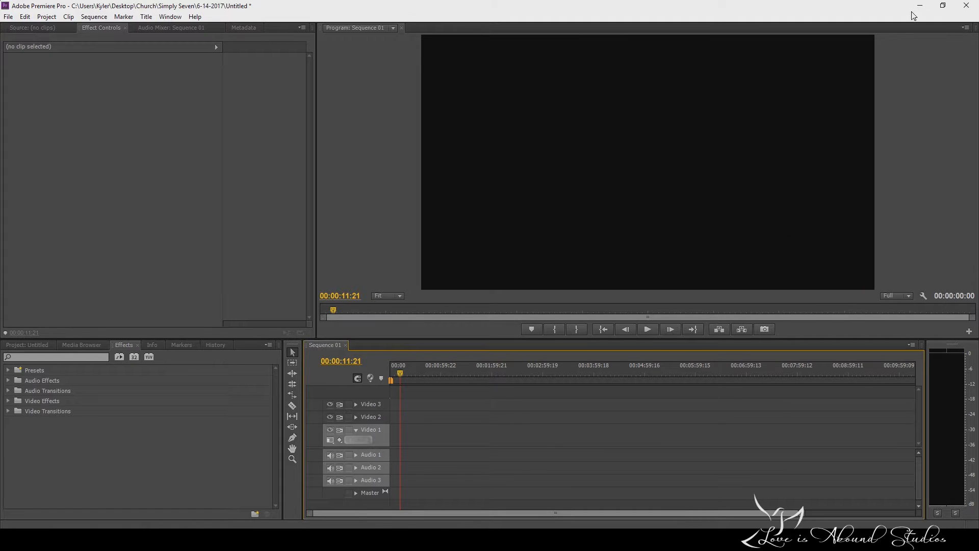
{"action": "left_click", "coordinate": [943, 6]}
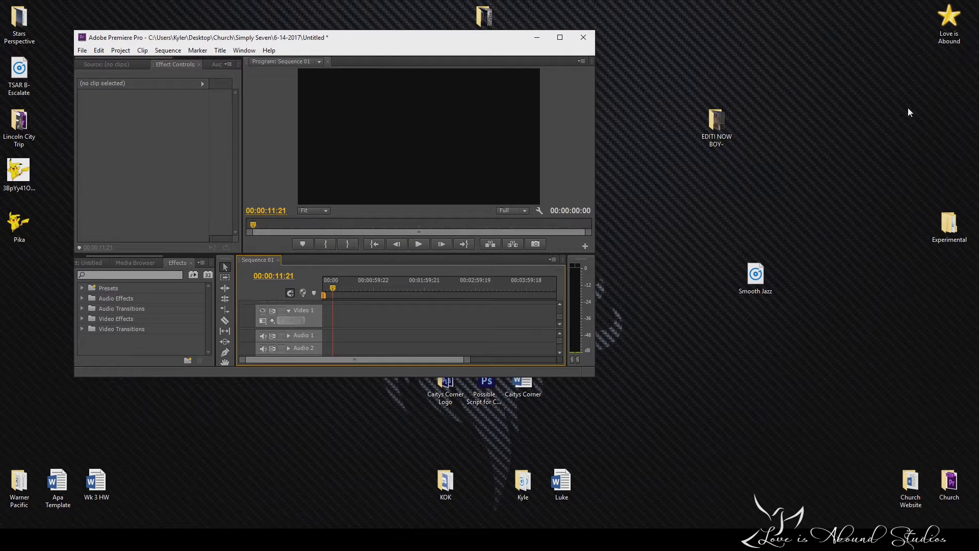
{"action": "left_click_drag", "start_coordinate": [470, 42], "coordinate": [561, 71]}
Look through the desktop video folders and open Zelda Gameplay inside the Gameplay Vids folder of VikingBallerina.
{"action": "double_click", "coordinate": [717, 125]}
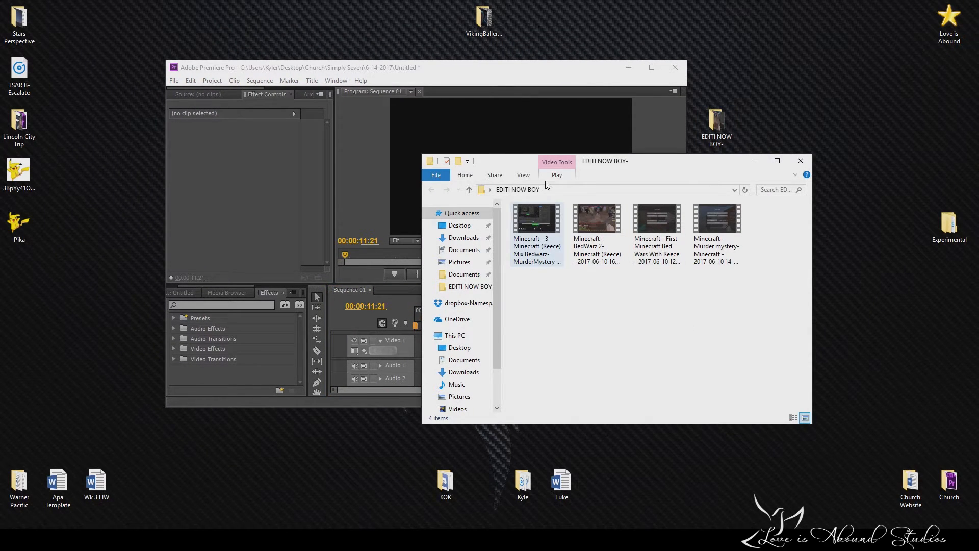
{"action": "left_click", "coordinate": [754, 161]}
{"action": "double_click", "coordinate": [484, 20]}
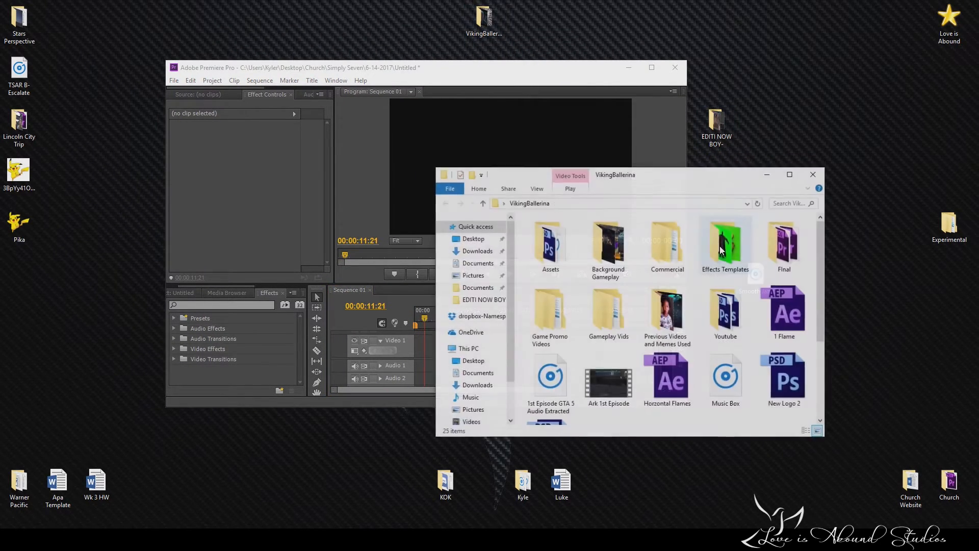
{"action": "double_click", "coordinate": [624, 251]}
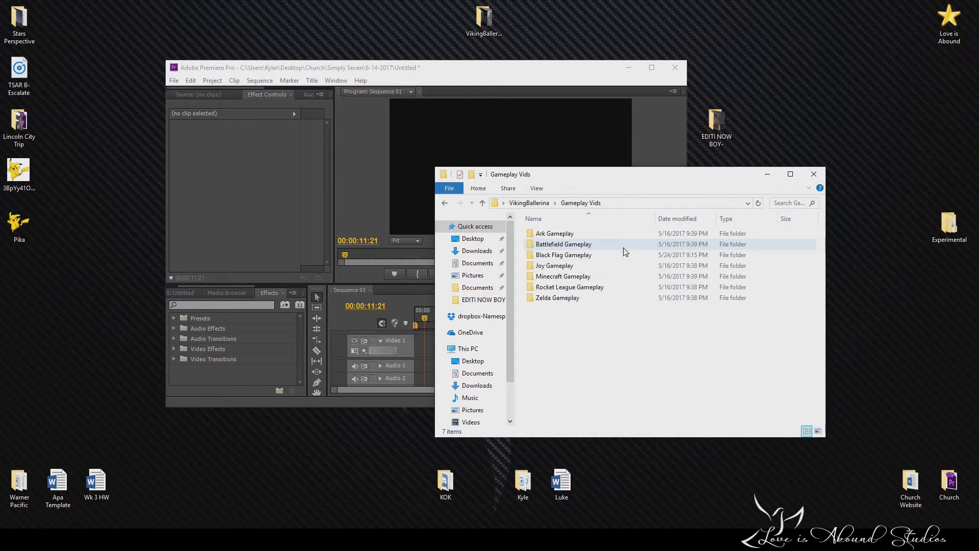
{"action": "double_click", "coordinate": [557, 298]}
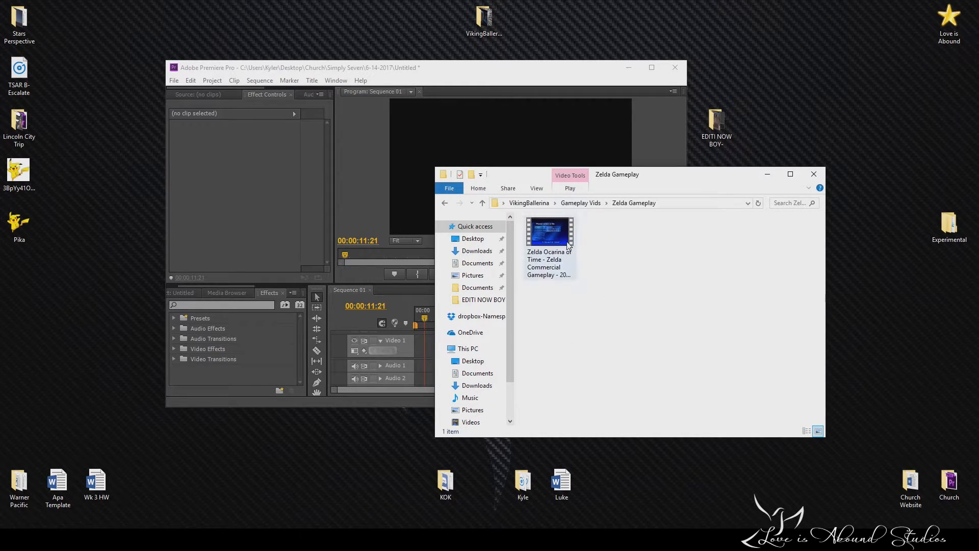
Remove the videoplayback video and the Pika.png image from the project, keeping only Sequence 01.
{"action": "left_click", "coordinate": [193, 292]}
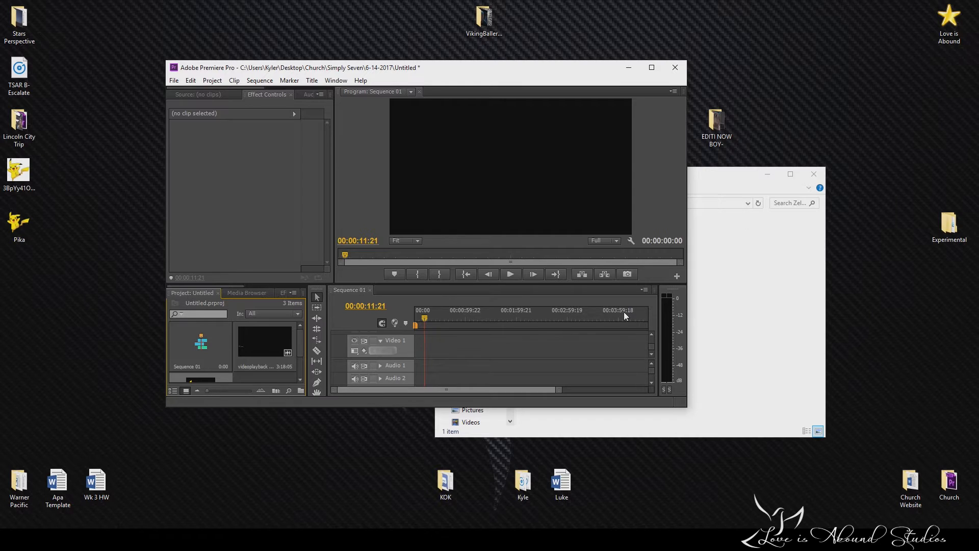
{"action": "left_click", "coordinate": [262, 351]}
{"action": "key", "text": "Delete"}
{"action": "left_click", "coordinate": [287, 333]}
{"action": "key", "text": "Delete"}
Import the Zelda Ocarina of Time gameplay video from the Zelda Gameplay folder into the project.
{"action": "left_click", "coordinate": [734, 302]}
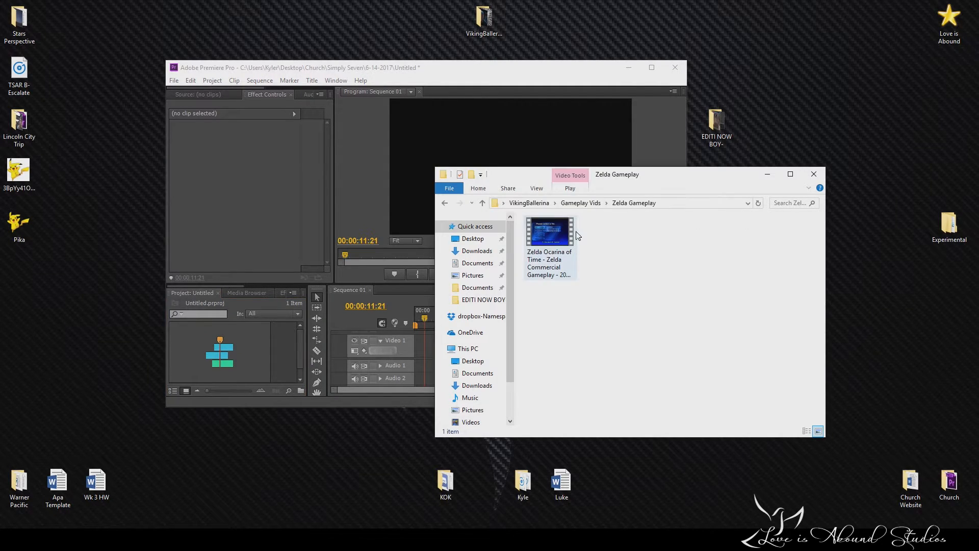
{"action": "left_click", "coordinate": [573, 236]}
{"action": "left_click_drag", "start_coordinate": [555, 238], "coordinate": [280, 354]}
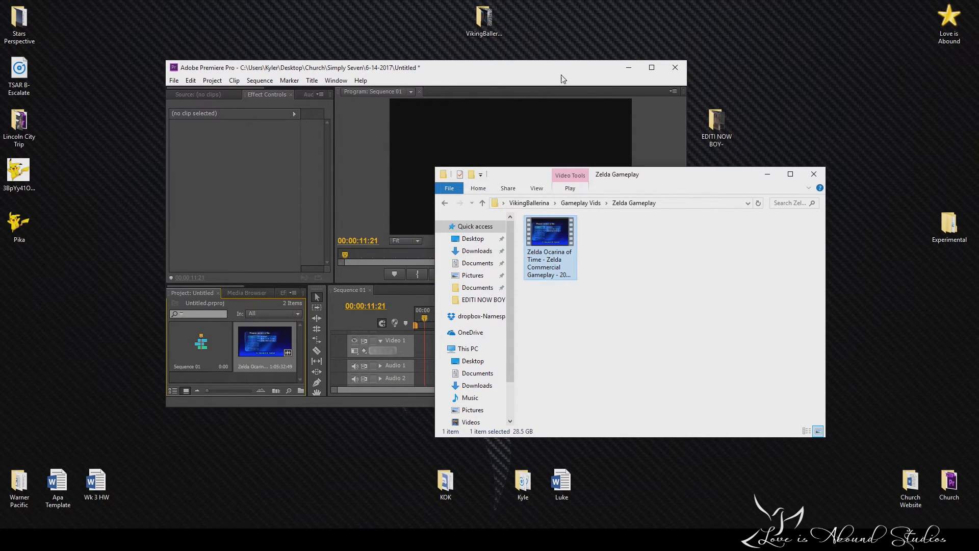
Import the video from the Rocket League Gameplay folder into the project and restore the editor to full screen.
{"action": "left_click", "coordinate": [563, 76]}
{"action": "left_click", "coordinate": [722, 181]}
{"action": "left_click", "coordinate": [482, 203]}
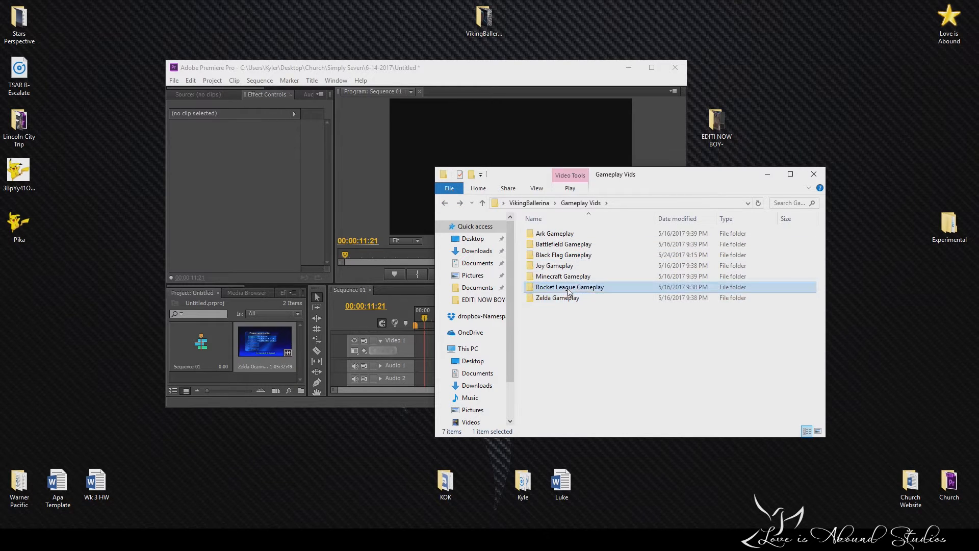
{"action": "double_click", "coordinate": [566, 287]}
{"action": "left_click_drag", "start_coordinate": [562, 232], "coordinate": [295, 358]}
{"action": "left_click", "coordinate": [651, 67]}
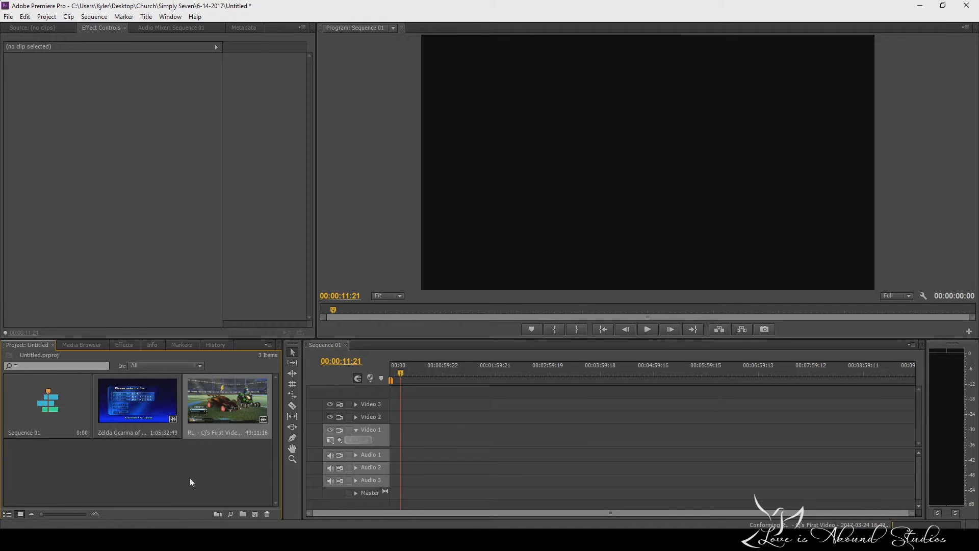
Place the Rocket League clip at the start of Video 1 and change the sequence settings to match it.
{"action": "left_click_drag", "start_coordinate": [228, 415], "coordinate": [372, 436]}
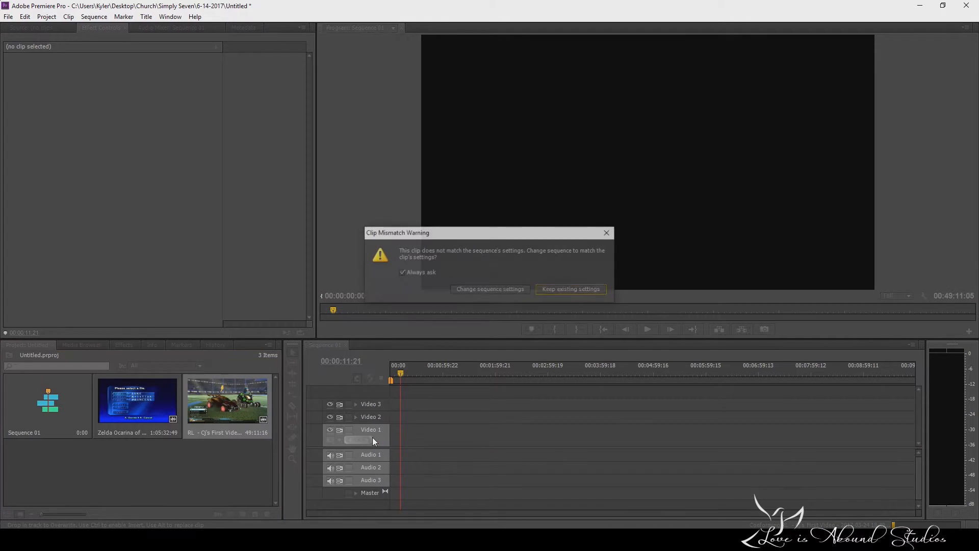
{"action": "left_click", "coordinate": [490, 289]}
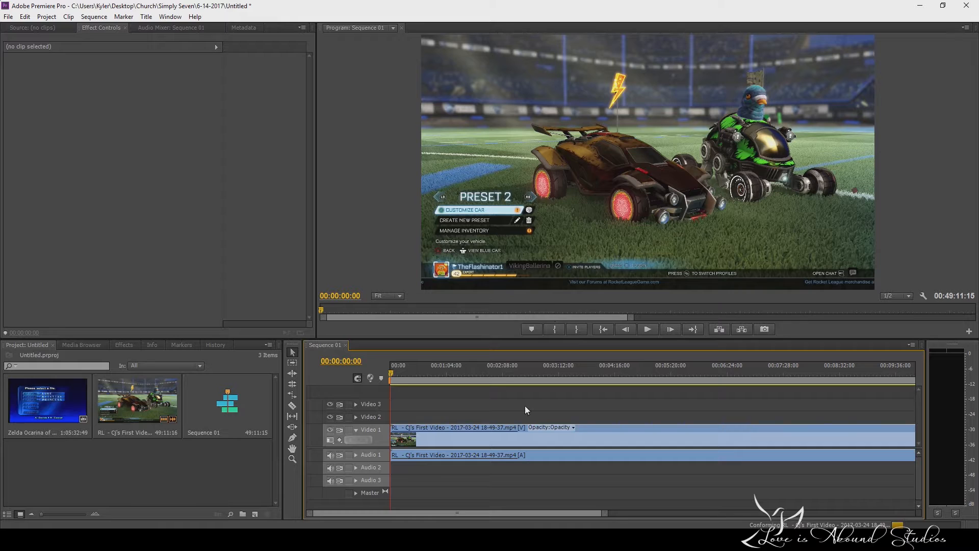
Mute Audio 1 and place the Zelda clip at the start of Video 2, above the Rocket League clip.
{"action": "left_click", "coordinate": [432, 454]}
{"action": "left_click", "coordinate": [330, 455]}
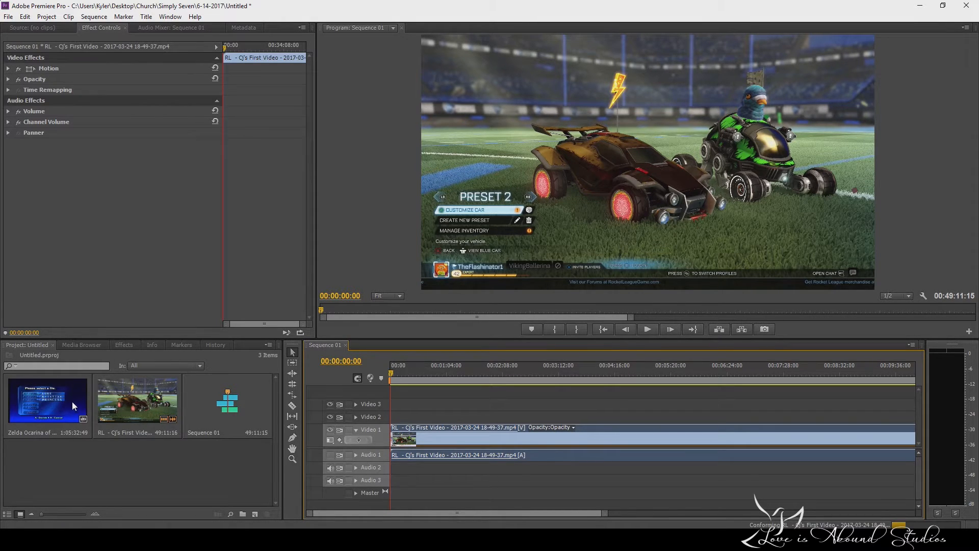
{"action": "mouse_move", "coordinate": [55, 399]}
{"action": "left_mouse_down"}
{"action": "mouse_move", "coordinate": [233, 409]}
{"action": "mouse_move", "coordinate": [66, 406]}
{"action": "left_mouse_up"}
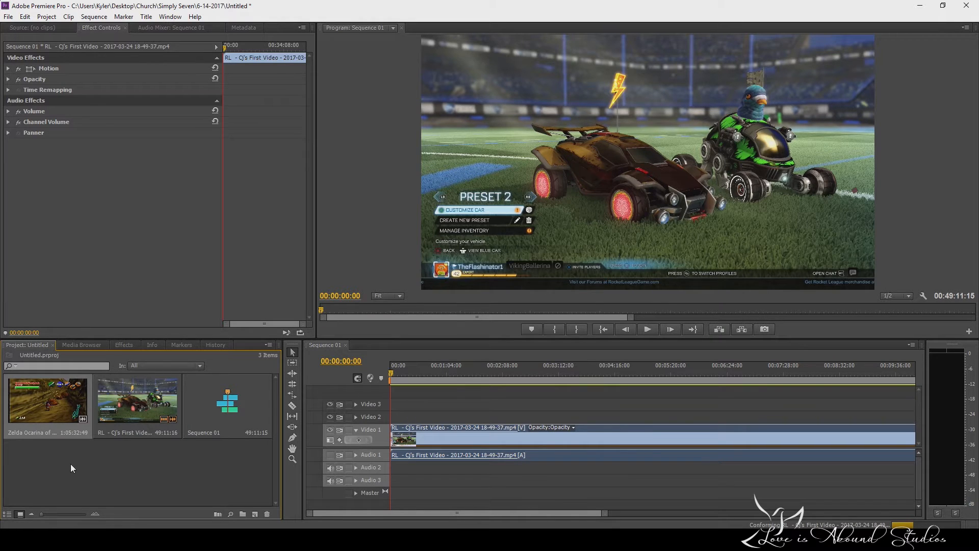
{"action": "left_click_drag", "start_coordinate": [38, 421], "coordinate": [397, 415]}
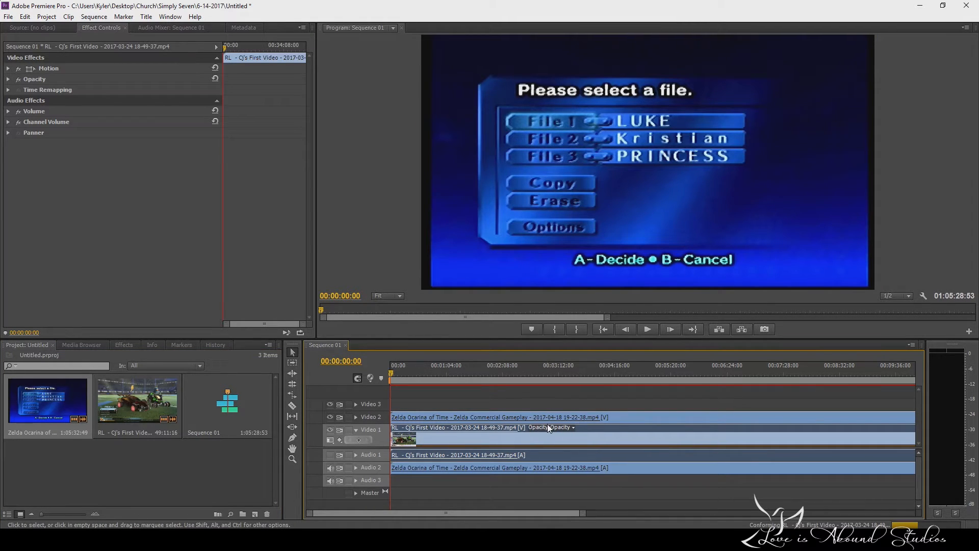
Shrink the Zelda clip to a scale of 32 and position it at 317, 187 in the frame's upper-left corner.
{"action": "left_click", "coordinate": [493, 418]}
{"action": "left_click", "coordinate": [493, 429]}
{"action": "left_click", "coordinate": [467, 415]}
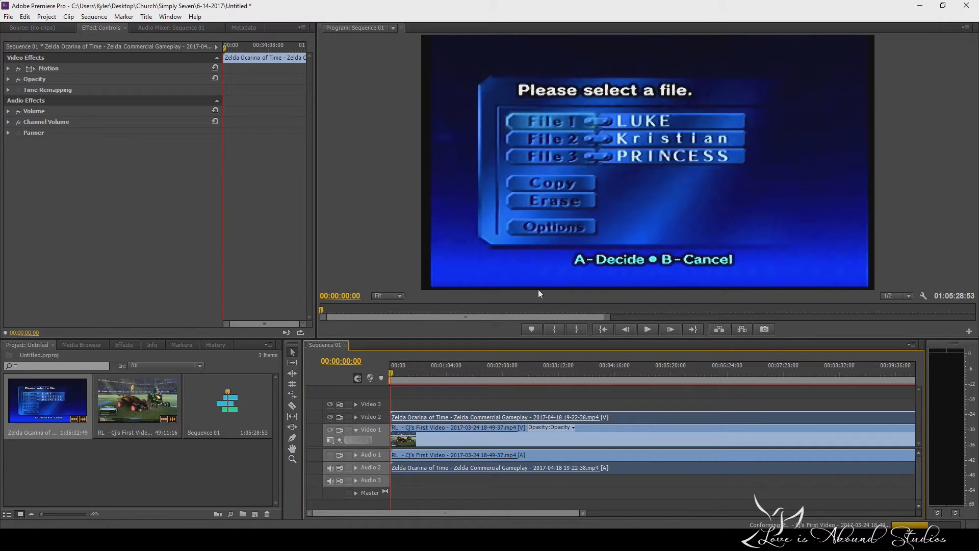
{"action": "left_click", "coordinate": [9, 68]}
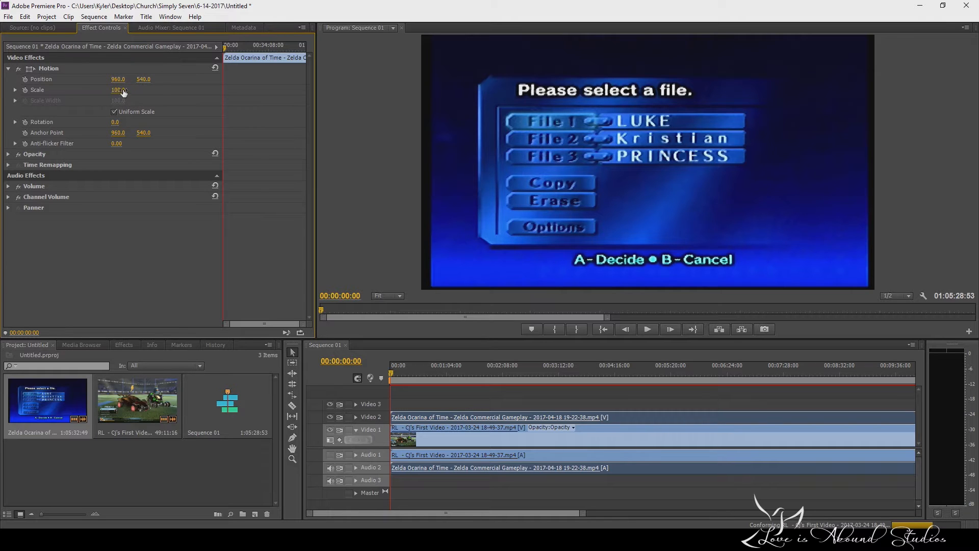
{"action": "left_click_drag", "start_coordinate": [118, 90], "coordinate": [55, 80]}
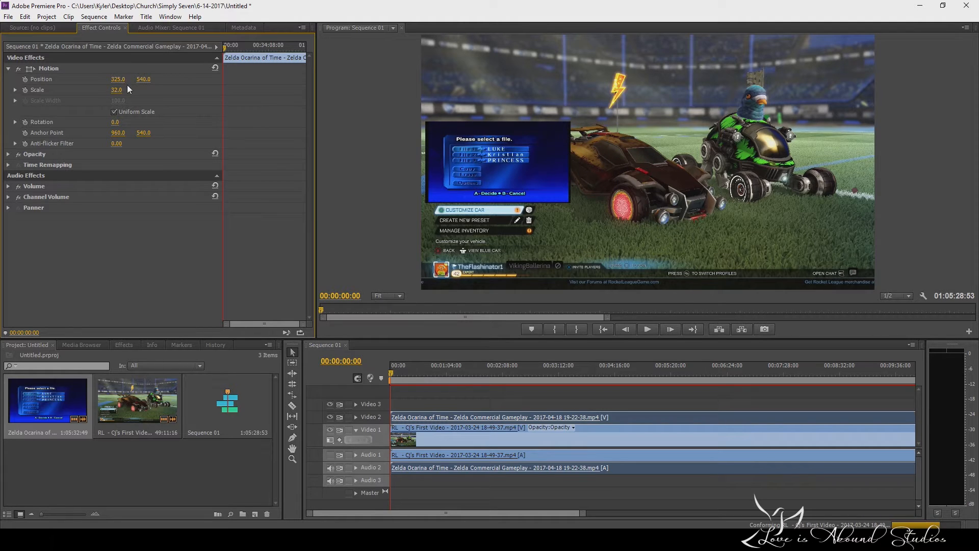
{"action": "left_click_drag", "start_coordinate": [143, 79], "coordinate": [118, 81]}
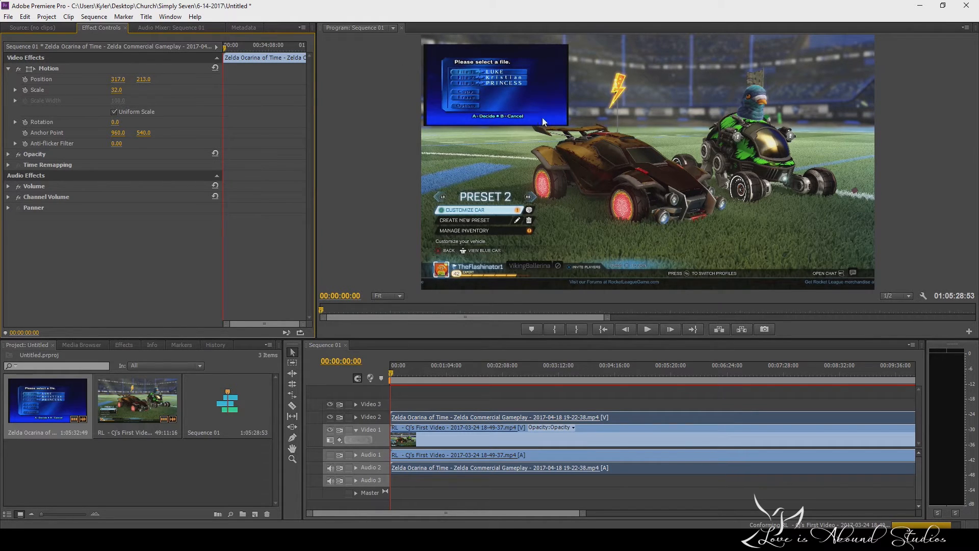
{"action": "left_click_drag", "start_coordinate": [143, 79], "coordinate": [132, 79]}
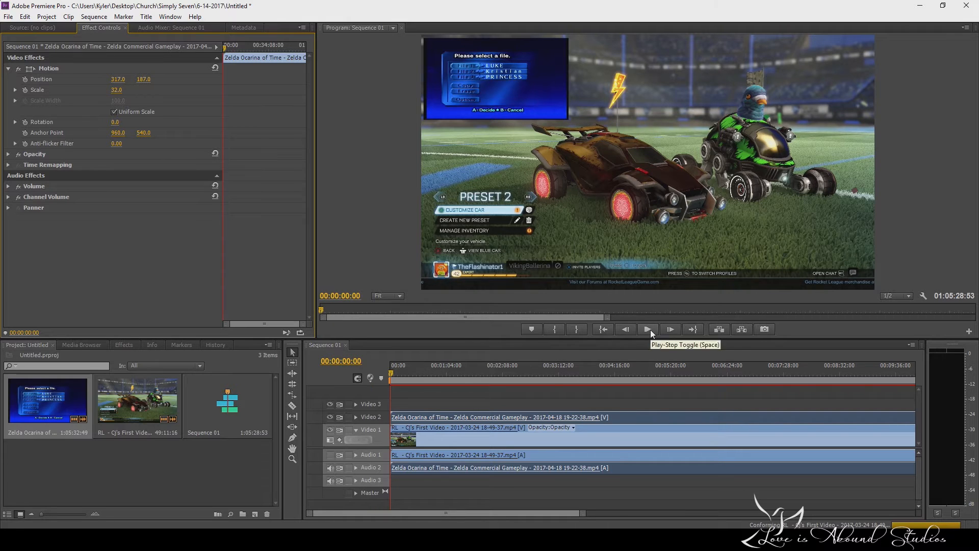
Play the overlaid clips briefly from 00:00:27:53 and mute Audio 2.
{"action": "left_click_drag", "start_coordinate": [390, 372], "coordinate": [416, 373]}
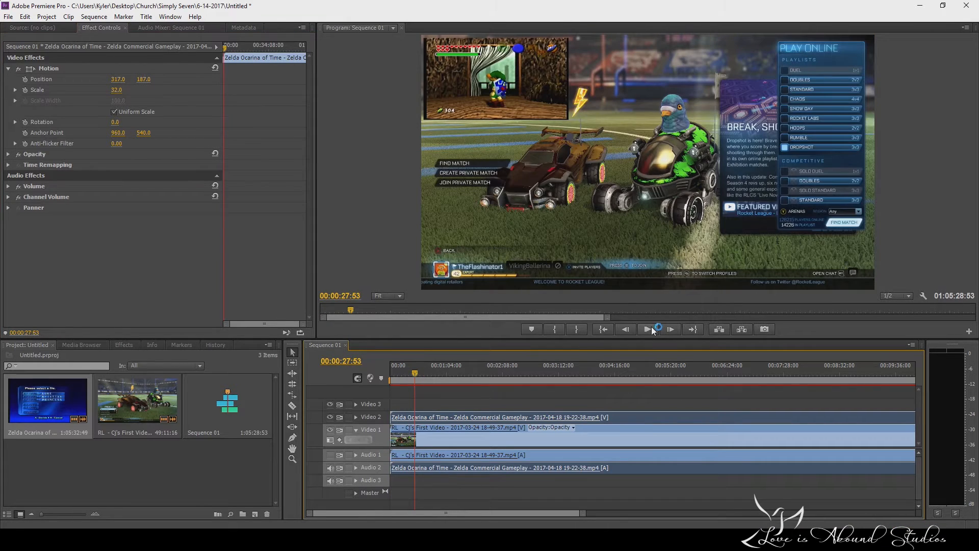
{"action": "left_click", "coordinate": [649, 328]}
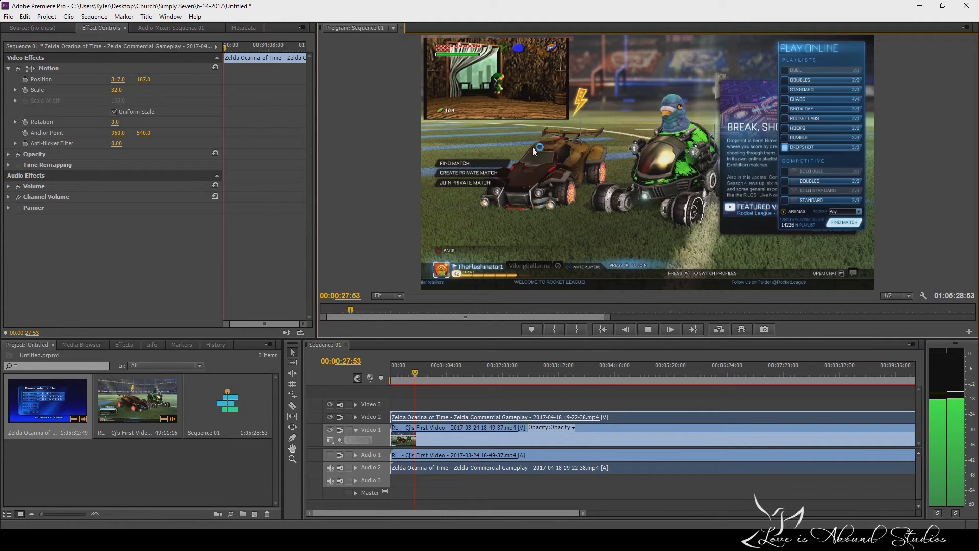
{"action": "left_click", "coordinate": [648, 329]}
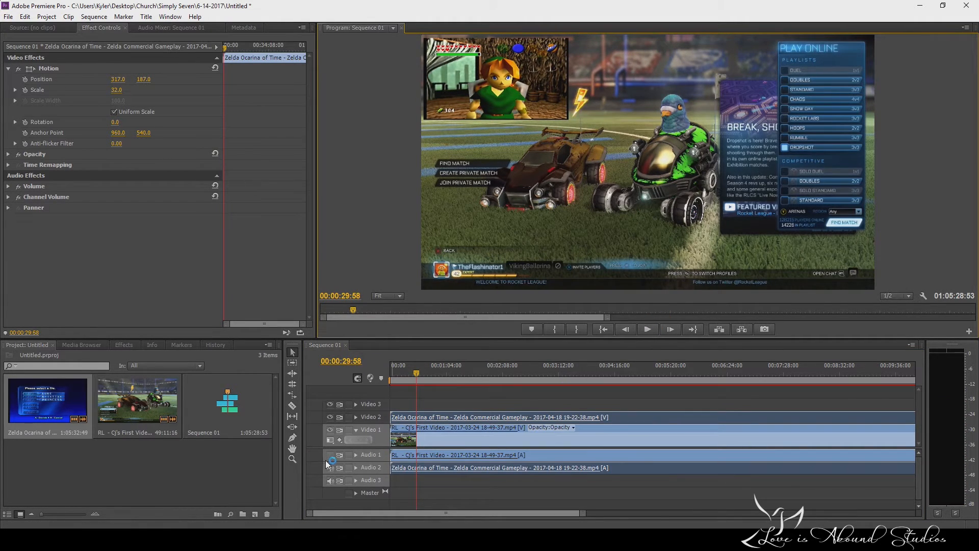
{"action": "left_click", "coordinate": [330, 467]}
Preview the picture-in-picture with both gameplay tracks muted and stop playback at 00:01:05:41.
{"action": "left_click", "coordinate": [651, 329]}
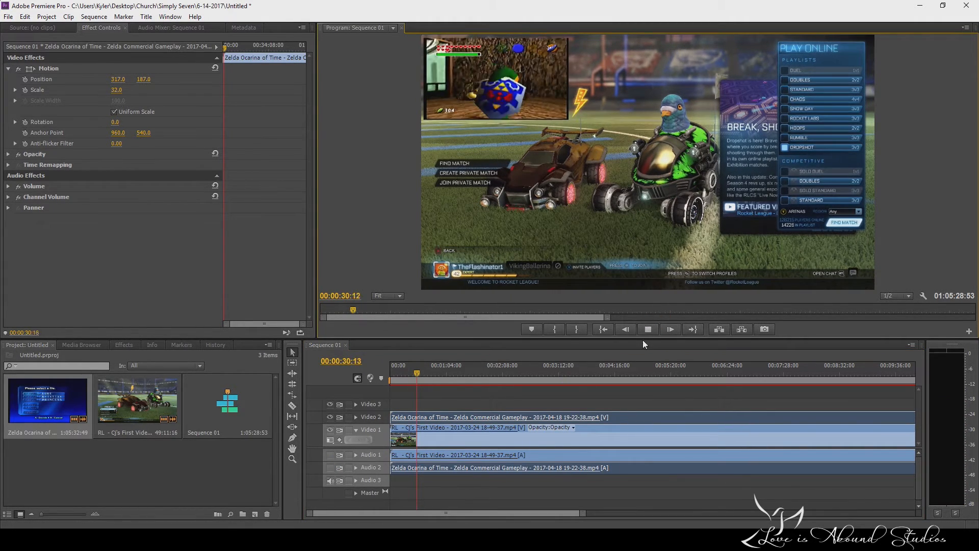
{"action": "left_click", "coordinate": [420, 372]}
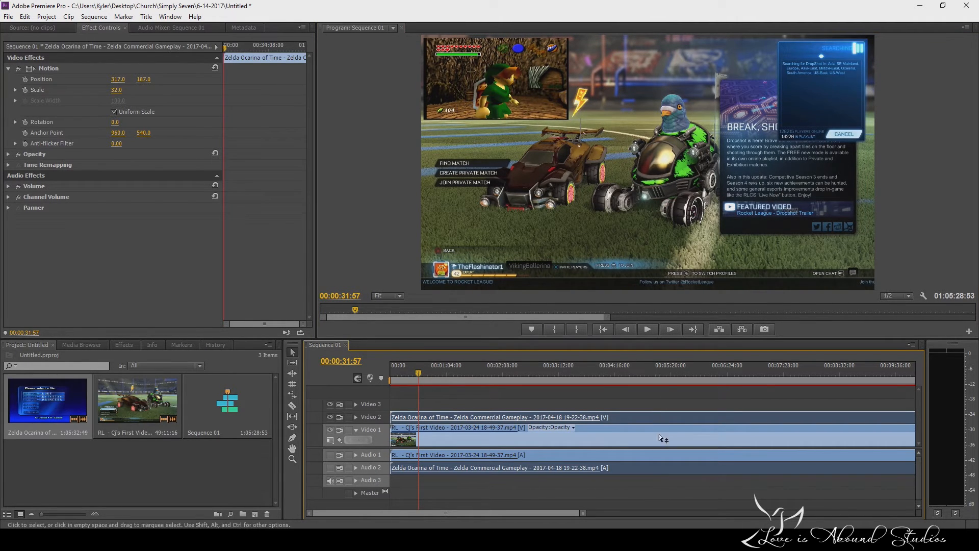
{"action": "left_click", "coordinate": [649, 329]}
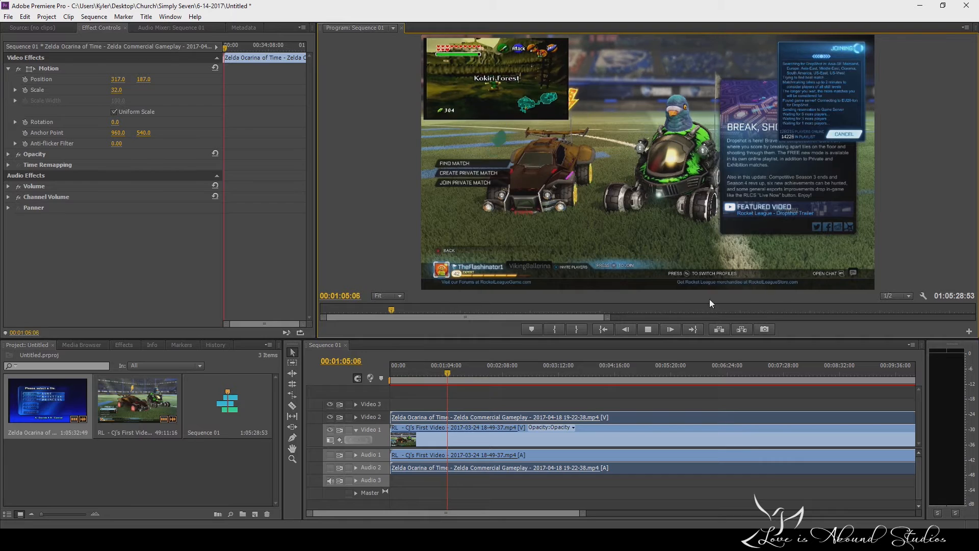
{"action": "left_click", "coordinate": [649, 330]}
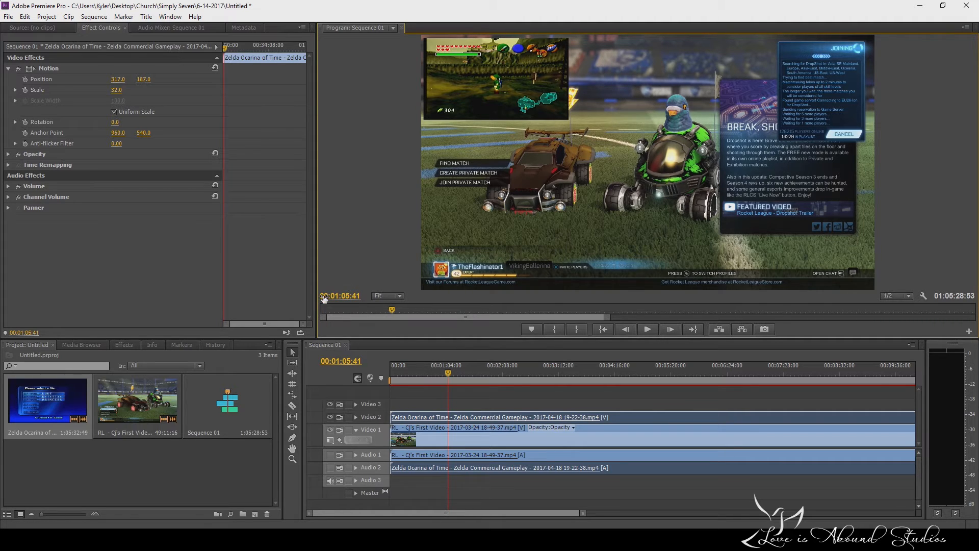
{"action": "left_click", "coordinate": [26, 87]}
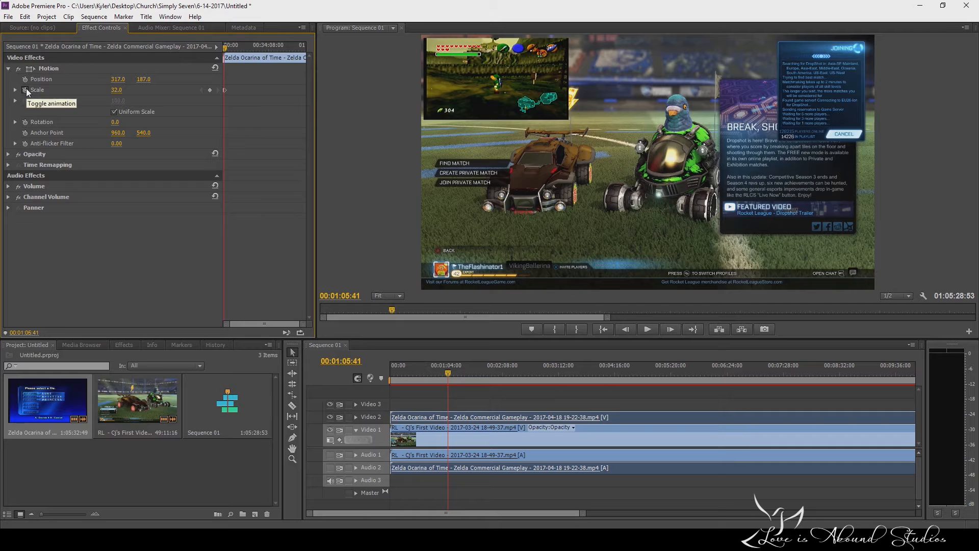
{"action": "left_click", "coordinate": [448, 373]}
{"action": "key", "text": "space"}
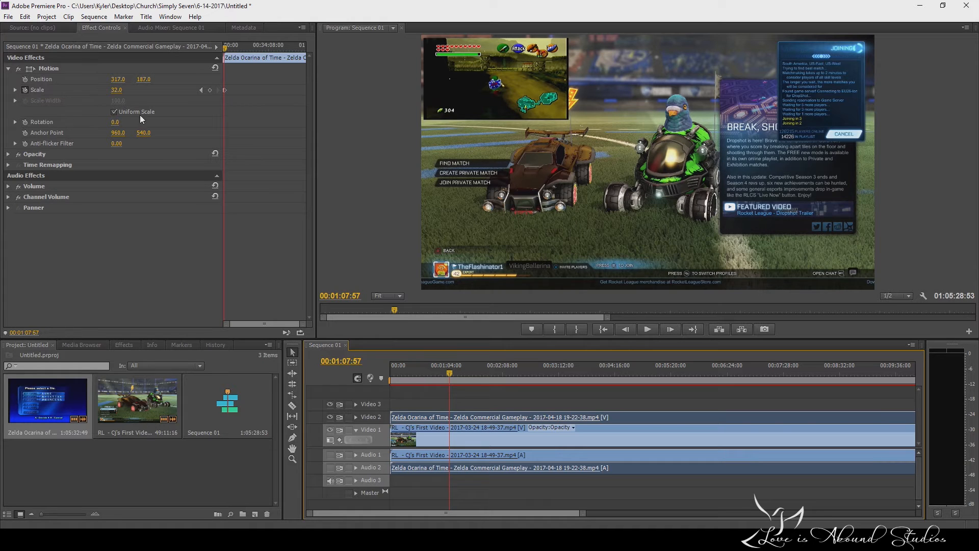
{"action": "left_click_drag", "start_coordinate": [449, 371], "coordinate": [439, 373]}
Keyframe the Zelda clip's position at 317, 187 and scale at 32 at the sequence start, and move the playhead to 00:00:06:23.
{"action": "left_click_drag", "start_coordinate": [225, 47], "coordinate": [213, 50]}
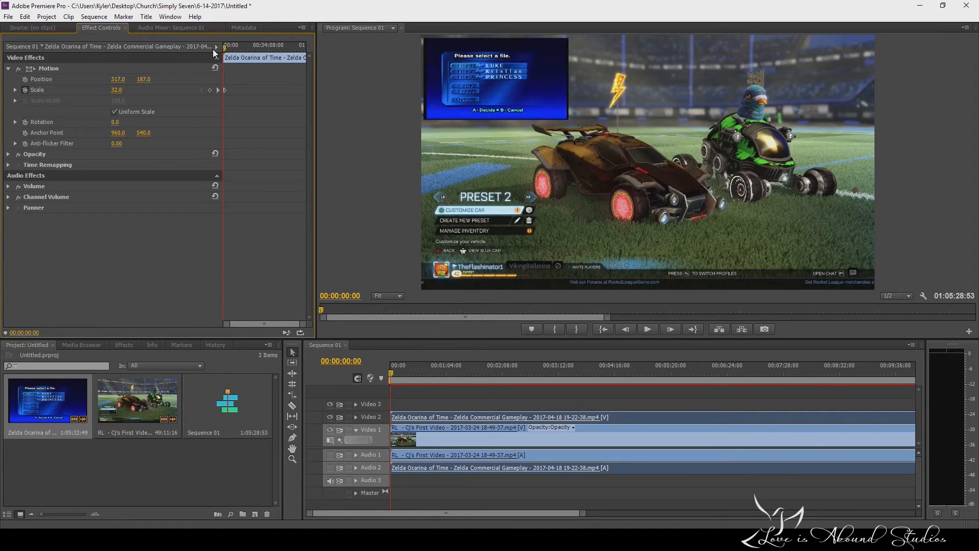
{"action": "mouse_move", "coordinate": [303, 324]}
{"action": "left_mouse_down"}
{"action": "mouse_move", "coordinate": [363, 323]}
{"action": "mouse_move", "coordinate": [268, 336]}
{"action": "mouse_move", "coordinate": [309, 326]}
{"action": "left_mouse_up"}
{"action": "left_click", "coordinate": [388, 370]}
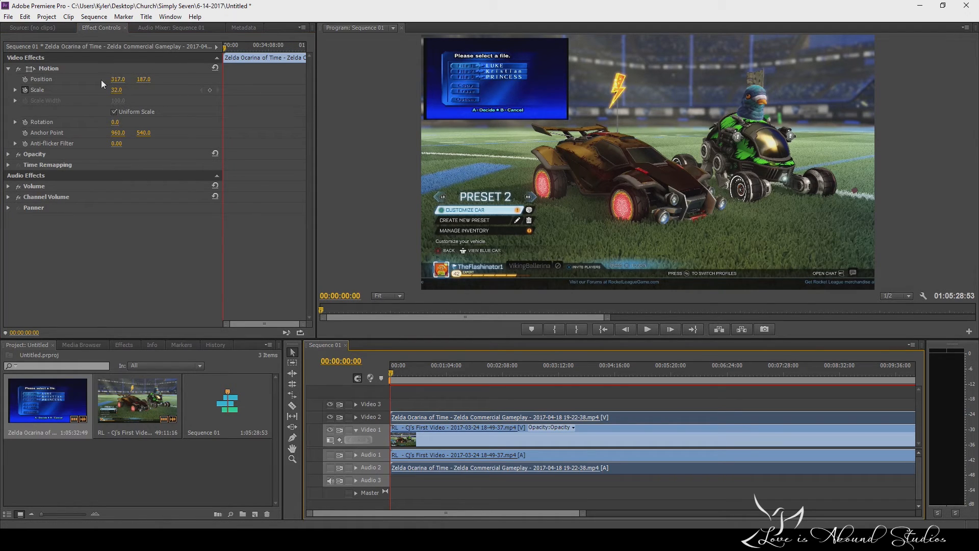
{"action": "left_click", "coordinate": [24, 91]}
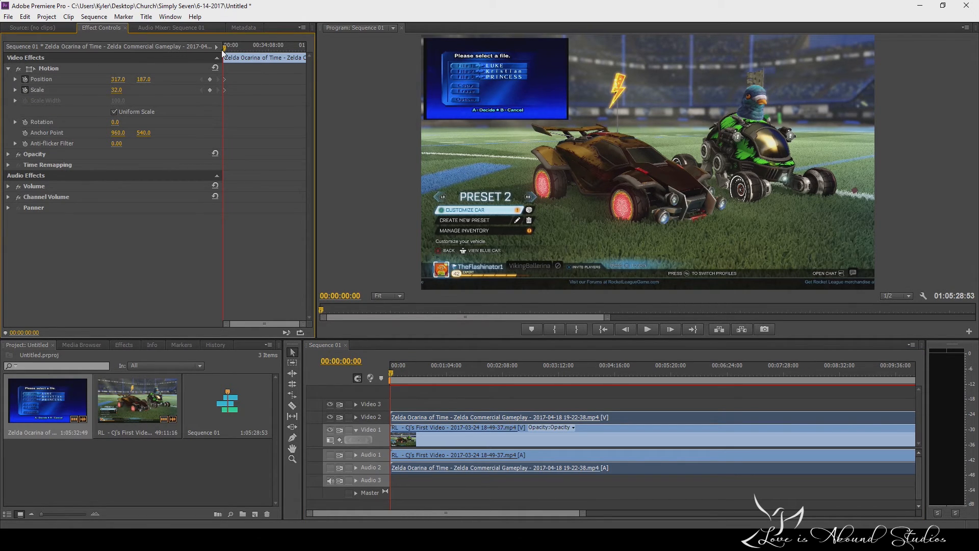
{"action": "left_click_drag", "start_coordinate": [224, 48], "coordinate": [224, 52]}
{"action": "left_click_drag", "start_coordinate": [395, 375], "coordinate": [395, 373]}
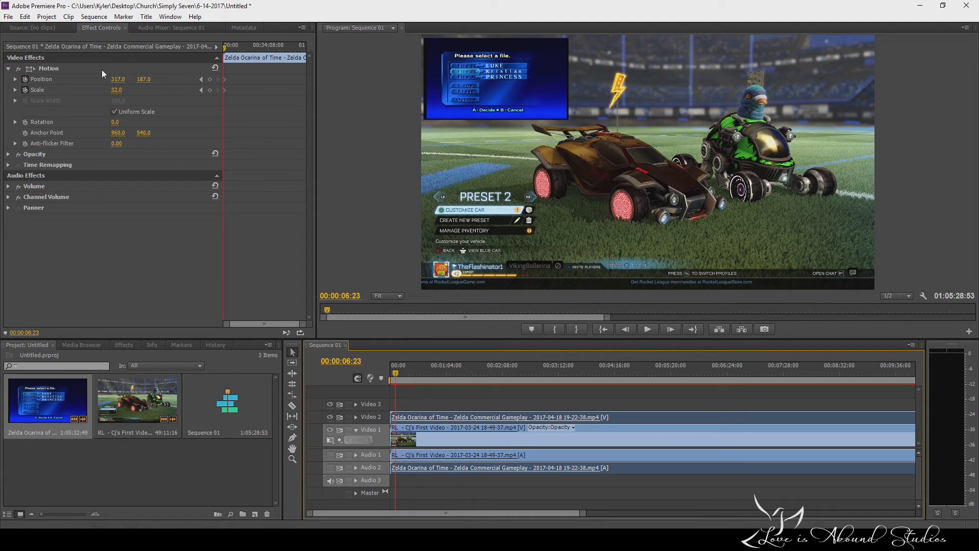
Keyframe the Zelda clip at 00:00:06:23 with position 957, 553 and scale 76, centring and enlarging it over the Rocket League footage.
{"action": "left_click", "coordinate": [118, 79]}
{"action": "type", "text": "596"}
{"action": "key", "text": "Return"}
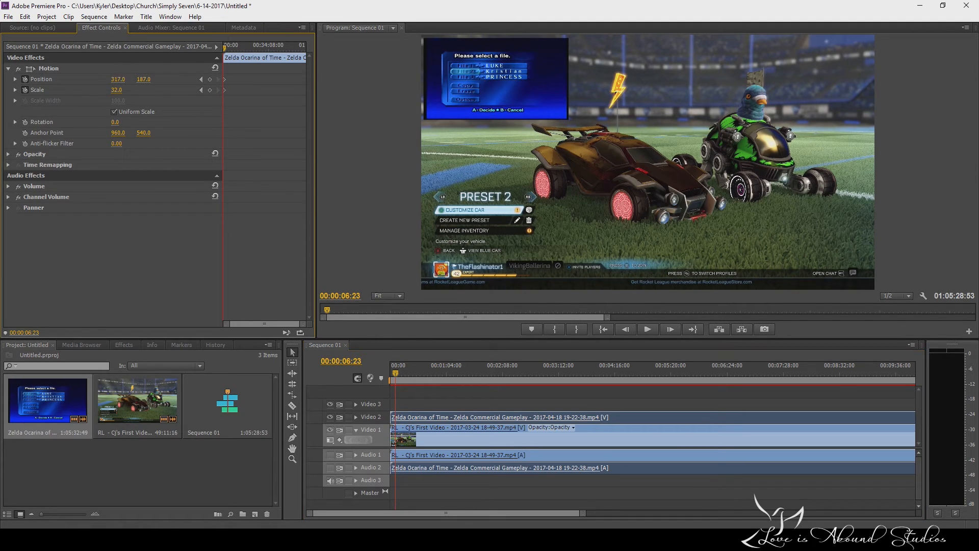
{"action": "left_click_drag", "start_coordinate": [118, 79], "coordinate": [308, 79]}
{"action": "left_click_drag", "start_coordinate": [143, 79], "coordinate": [342, 79]}
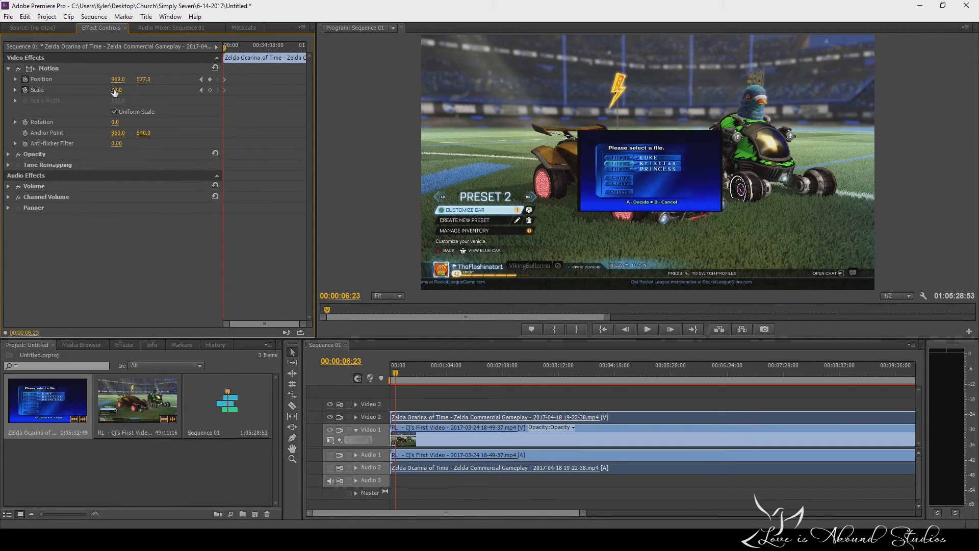
{"action": "mouse_move", "coordinate": [116, 90]}
{"action": "left_mouse_down"}
{"action": "mouse_move", "coordinate": [139, 90]}
{"action": "mouse_move", "coordinate": [111, 79]}
{"action": "mouse_move", "coordinate": [139, 79]}
{"action": "mouse_move", "coordinate": [132, 79]}
{"action": "left_mouse_up"}
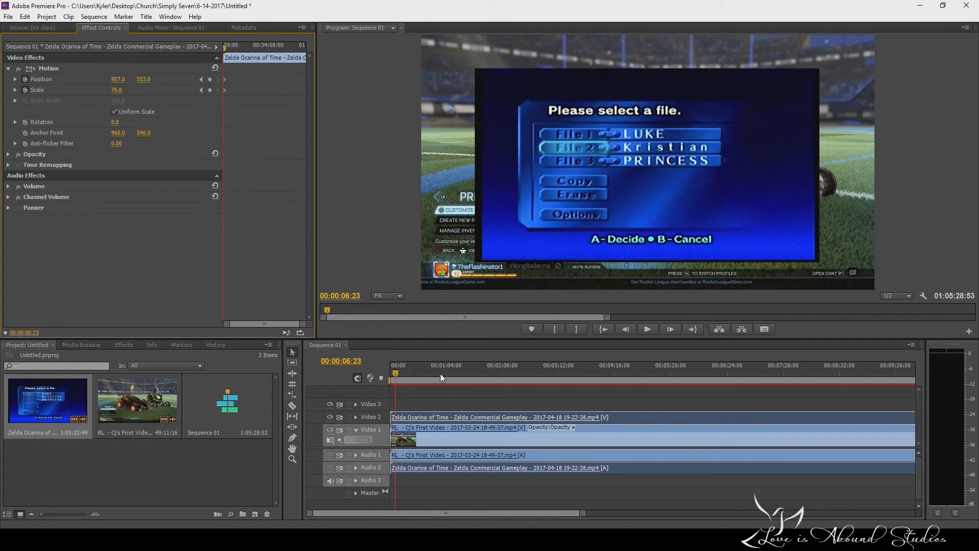
Preview the overlay's move and zoom animation from the sequence start and stop playback at 00:00:07:16.
{"action": "left_click_drag", "start_coordinate": [396, 373], "coordinate": [382, 377]}
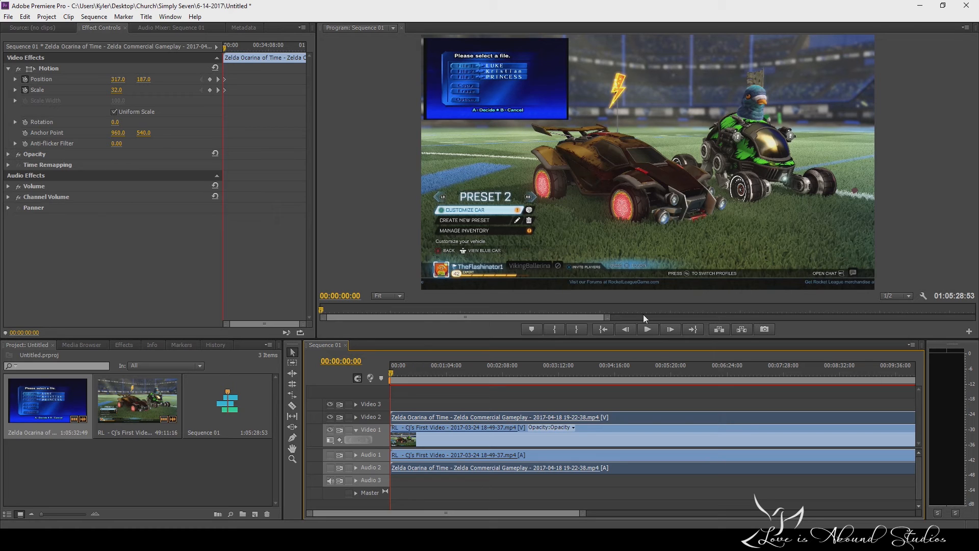
{"action": "left_click", "coordinate": [649, 330]}
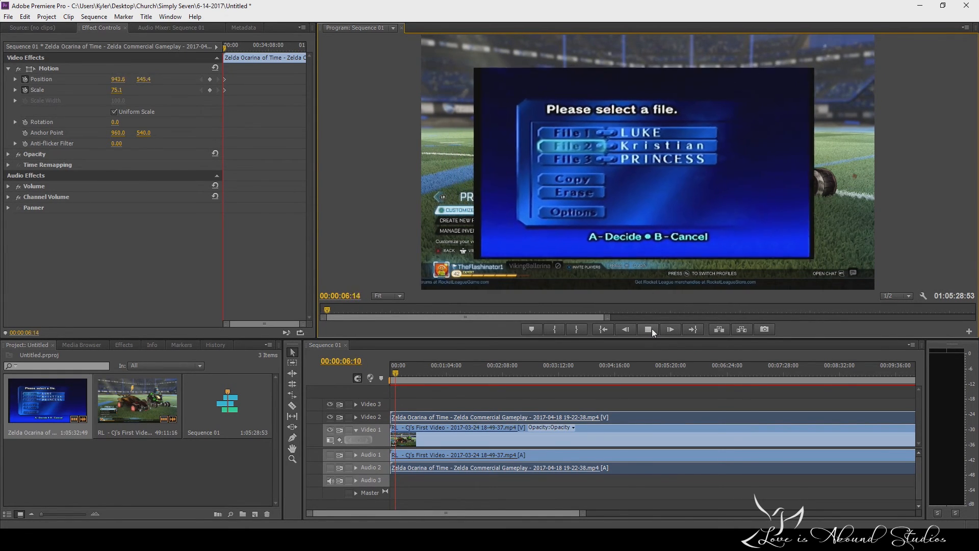
{"action": "left_click", "coordinate": [652, 328]}
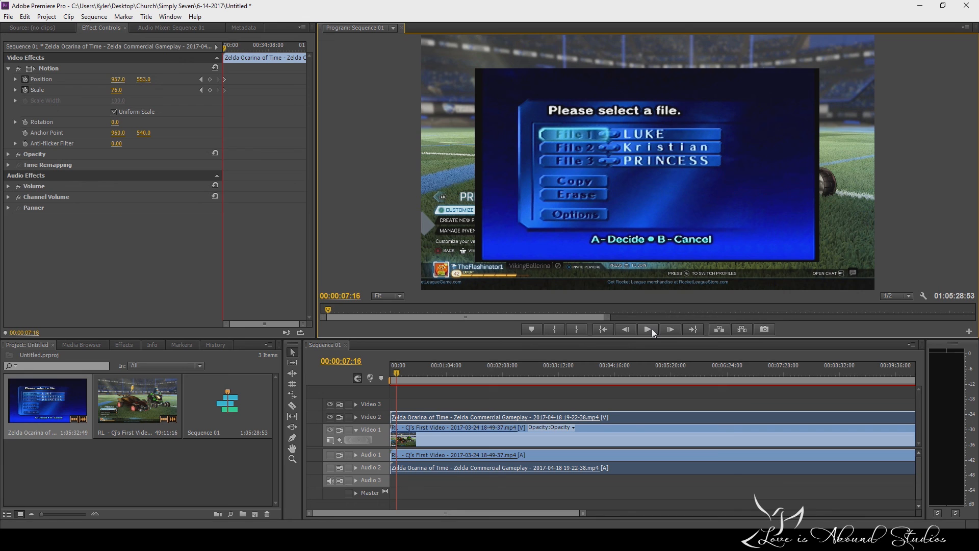
{"action": "left_click", "coordinate": [563, 539]}
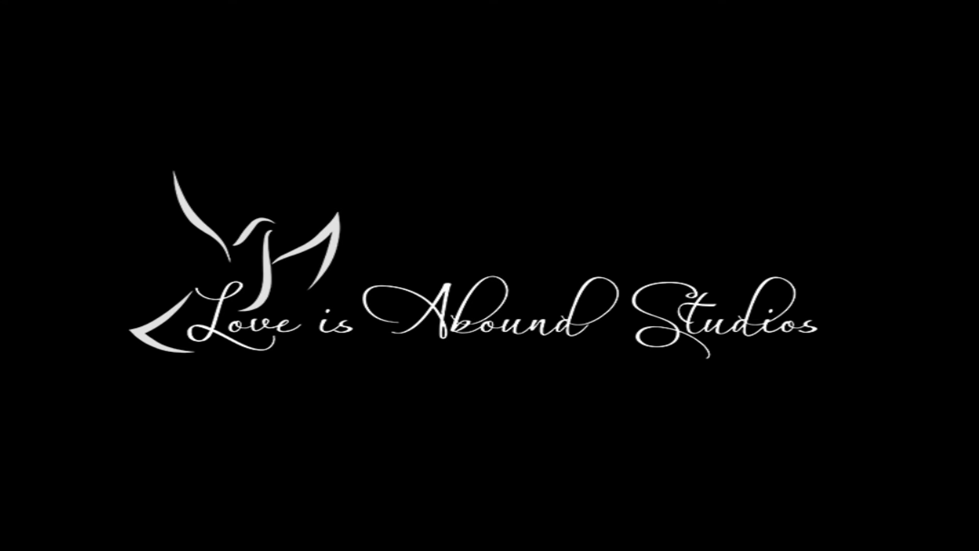